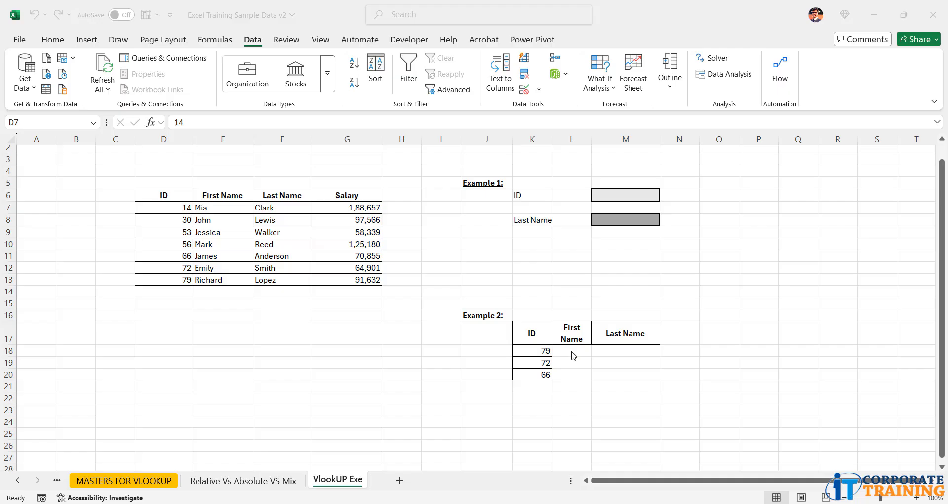
Begin a VLOOKUP formula in L18 with K18 as lookup value and the absolute range $D$6:$G$13 as table array.
left_click(571, 350)
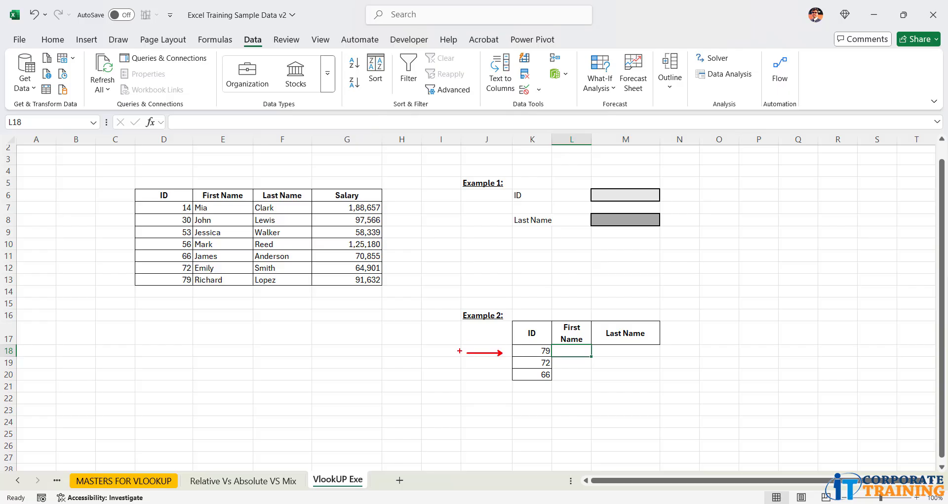
type("=vlo")
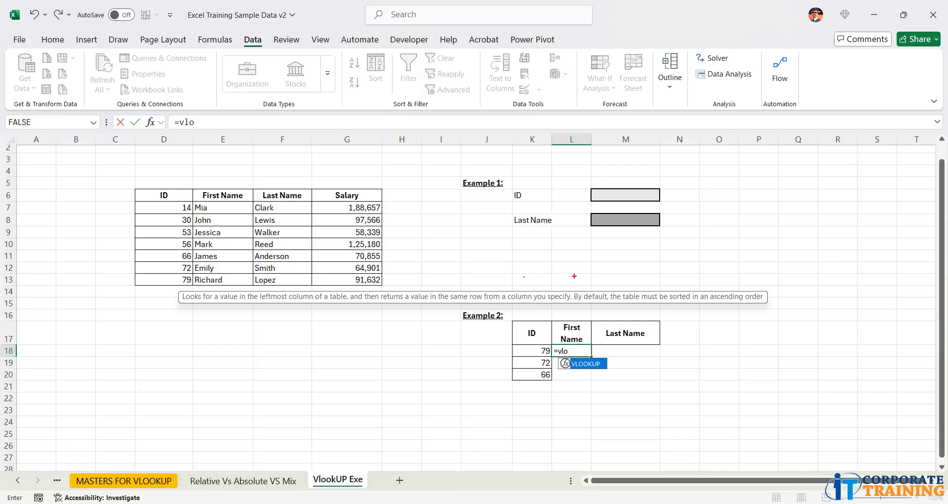
mouse_move(573, 276)
left_mouse_down()
mouse_move(699, 303)
mouse_move(612, 244)
mouse_move(540, 258)
left_mouse_up()
mouse_move(568, 285)
left_mouse_down()
mouse_move(664, 323)
mouse_move(791, 302)
mouse_move(788, 312)
left_mouse_up()
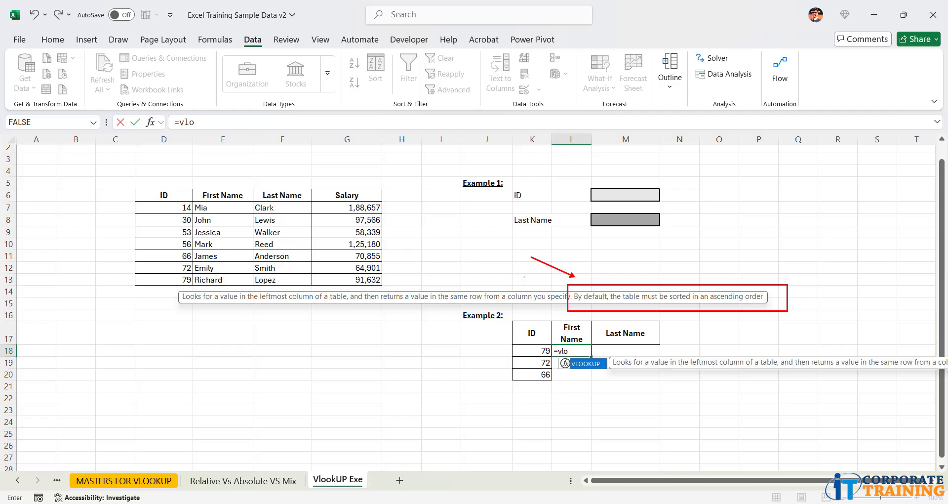
key("Tab")
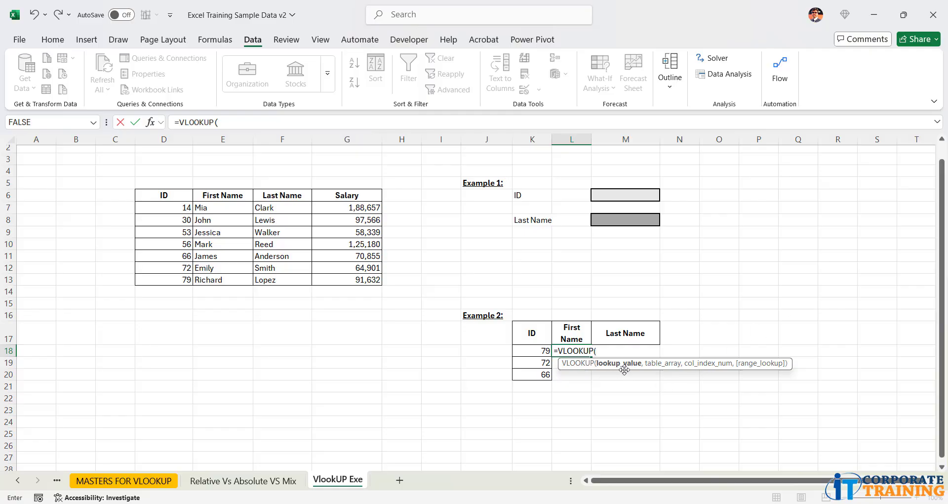
left_click(537, 352)
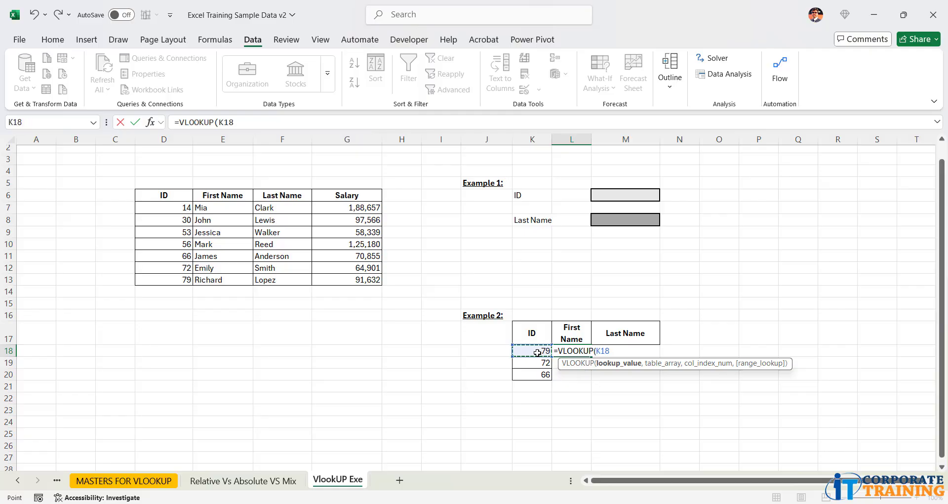
type(",")
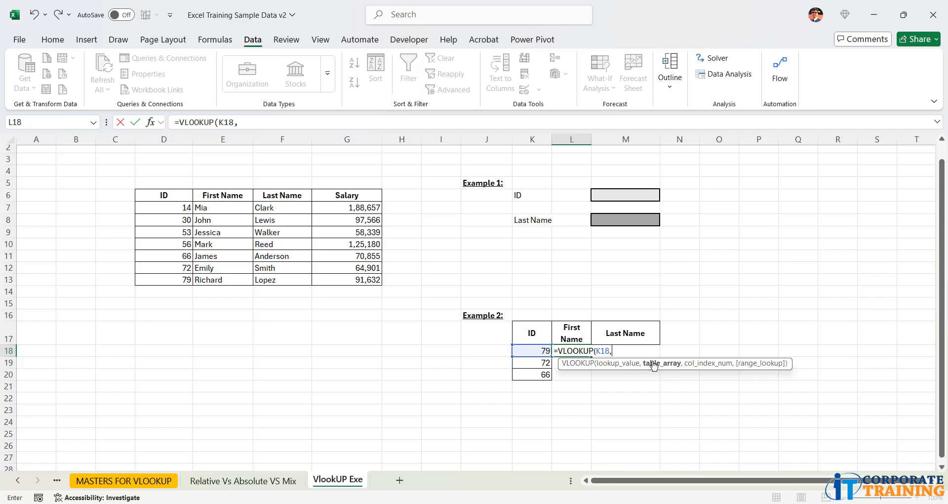
left_click_drag(173, 195, 340, 277)
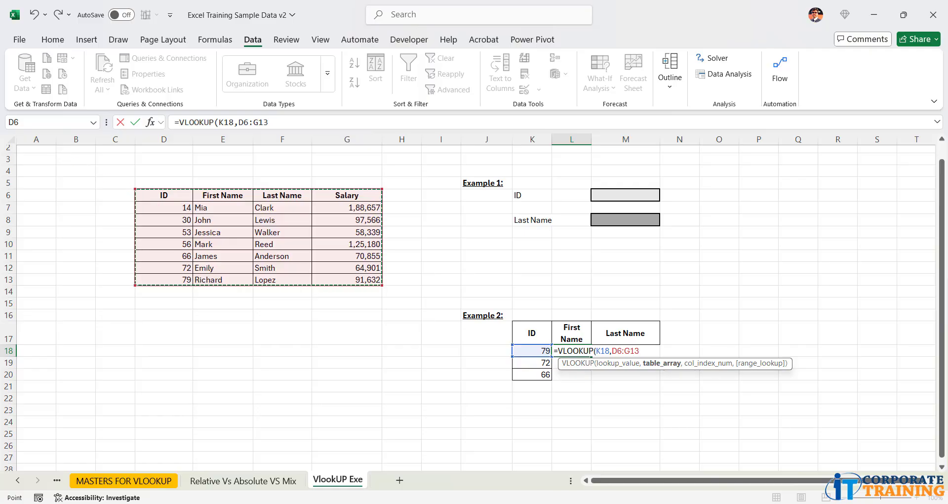
key("F4")
type(",")
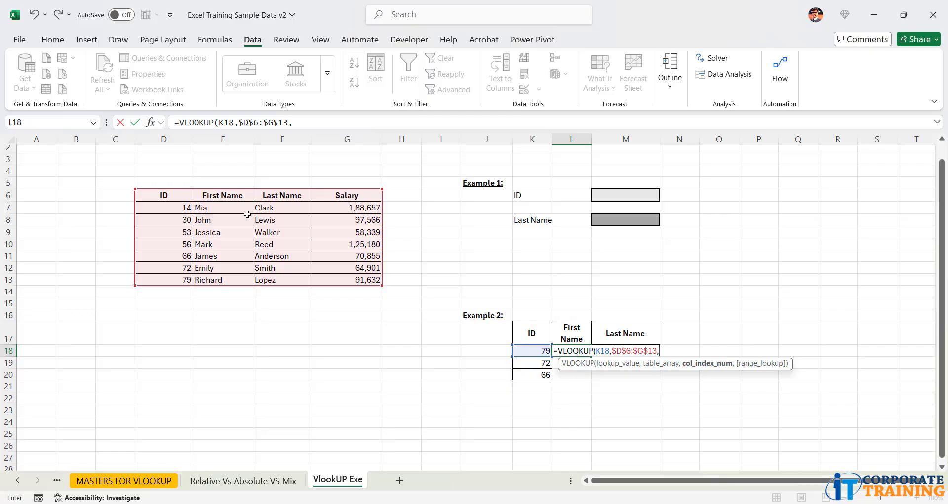
Complete the VLOOKUP in L18 with column index 2 and TRUE for approximate match.
type("2,")
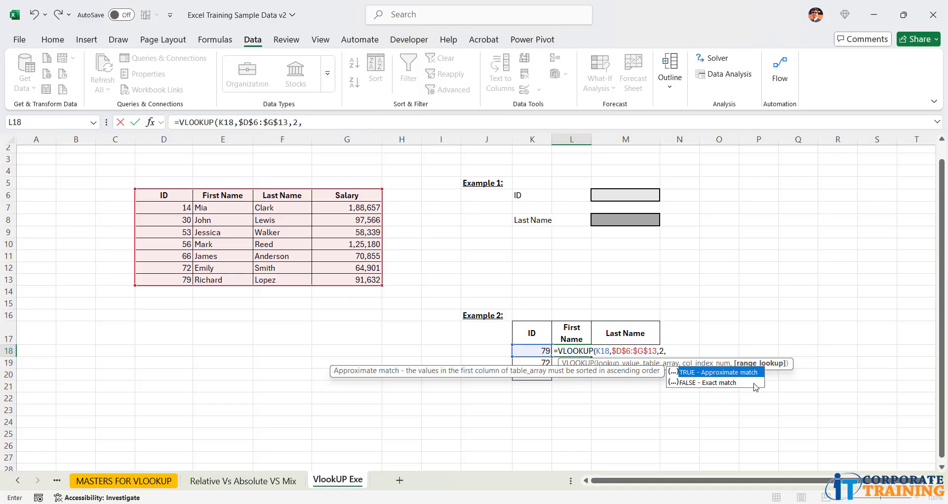
left_click(755, 384)
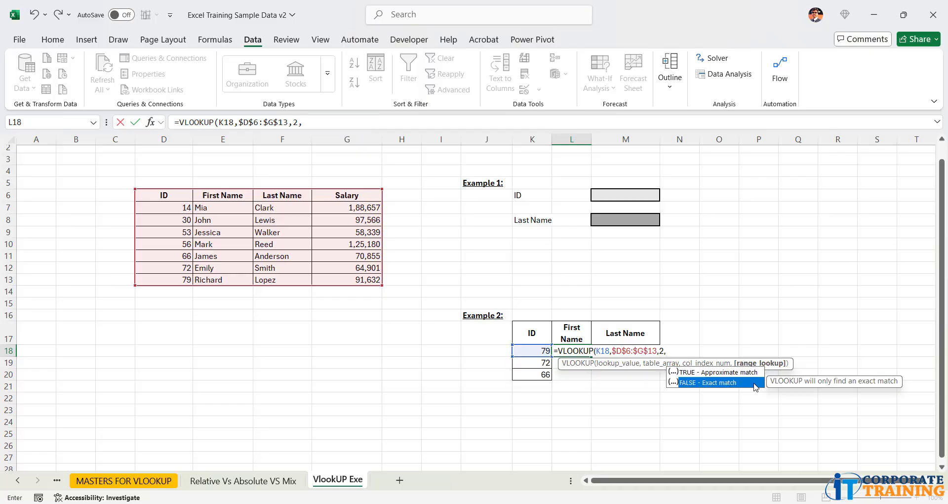
key("Up")
key("Tab")
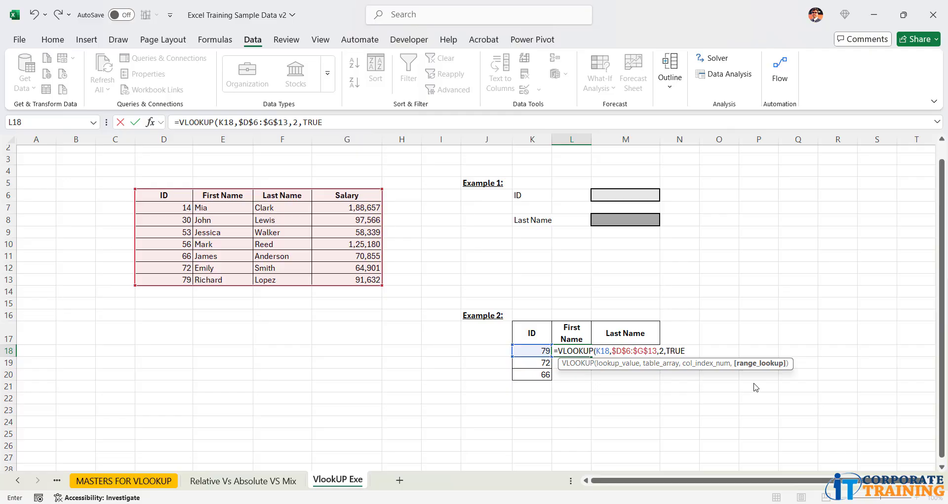
type(")")
key("Return")
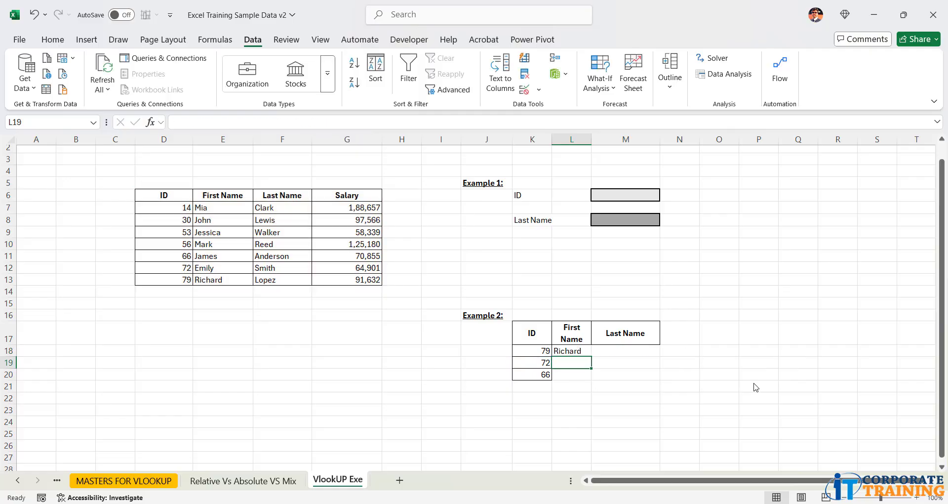
Check ID 79 in the source table and fill the L18 formula down to L20.
left_click(169, 278)
left_click_drag(169, 278, 213, 280)
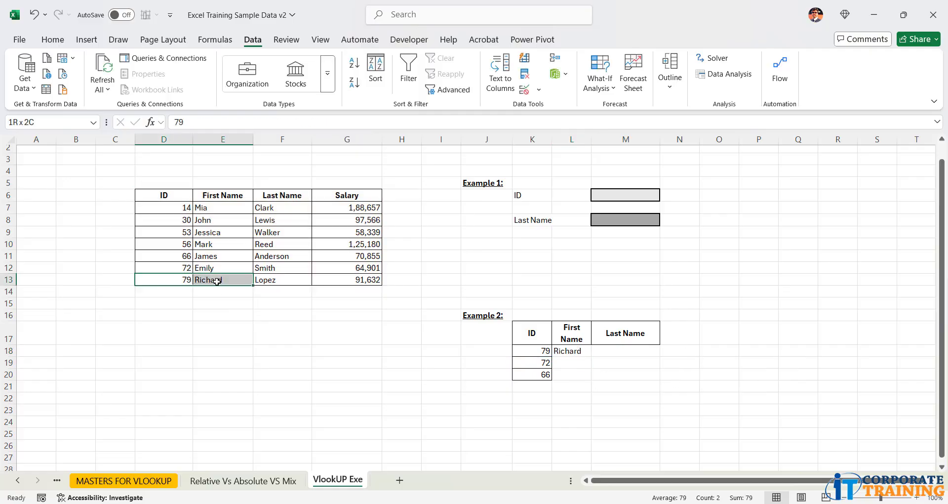
left_click(576, 351)
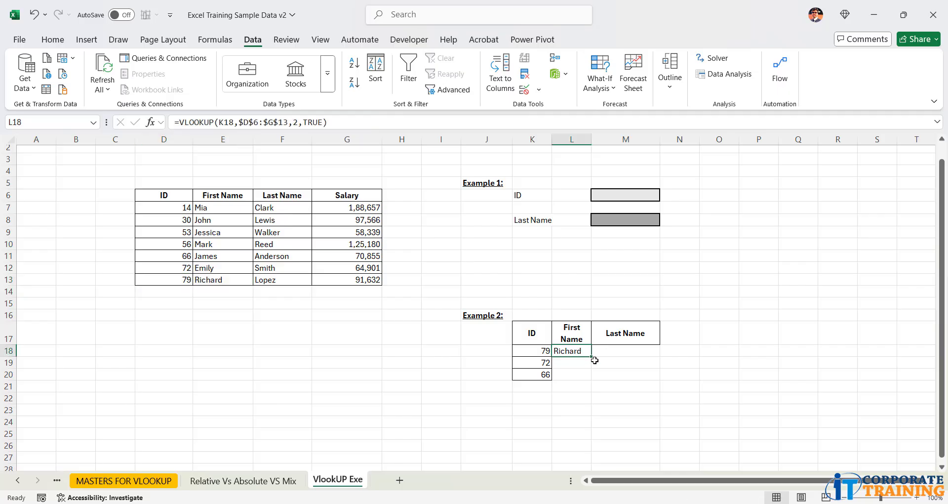
double_click(591, 356)
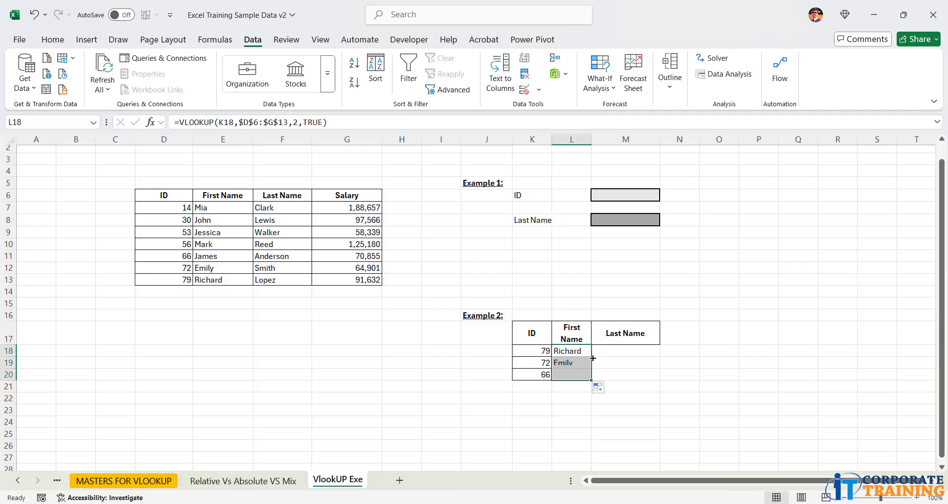
Compare the first names returned for IDs 66 and 72 with their rows in the source table.
left_click(572, 375)
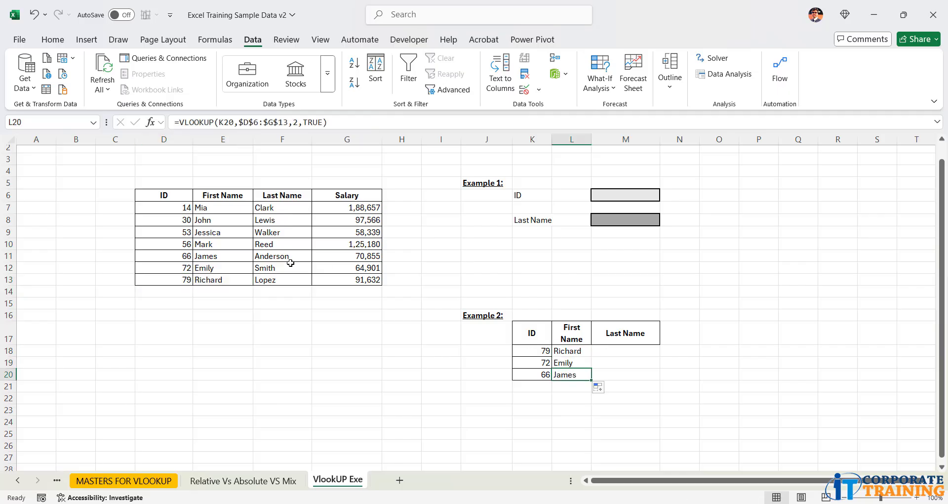
left_click(239, 256)
left_click(183, 270)
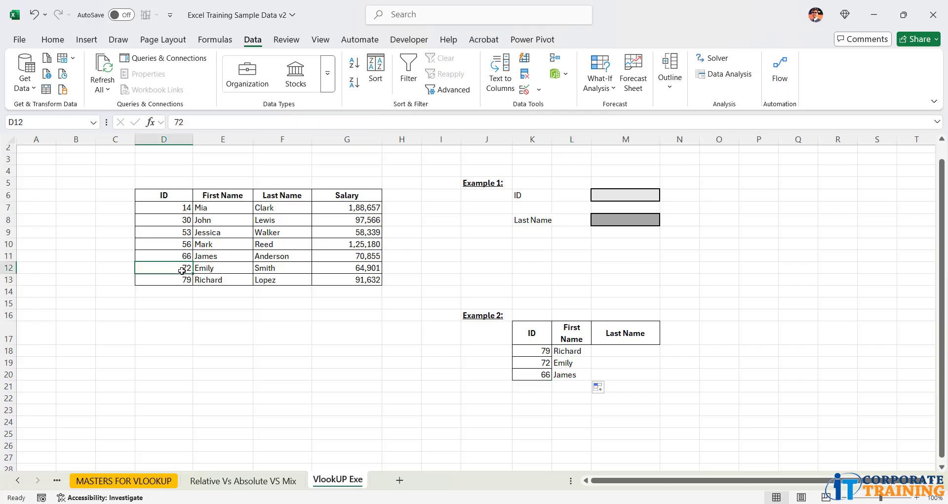
left_click(228, 268)
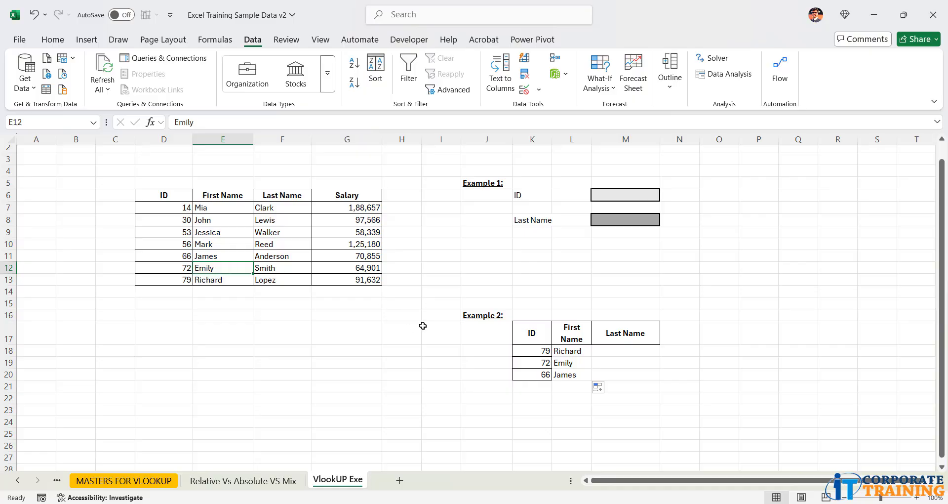
Set the lookup ID in K18 to 24.8, a value between two IDs of the source table.
left_click(545, 351)
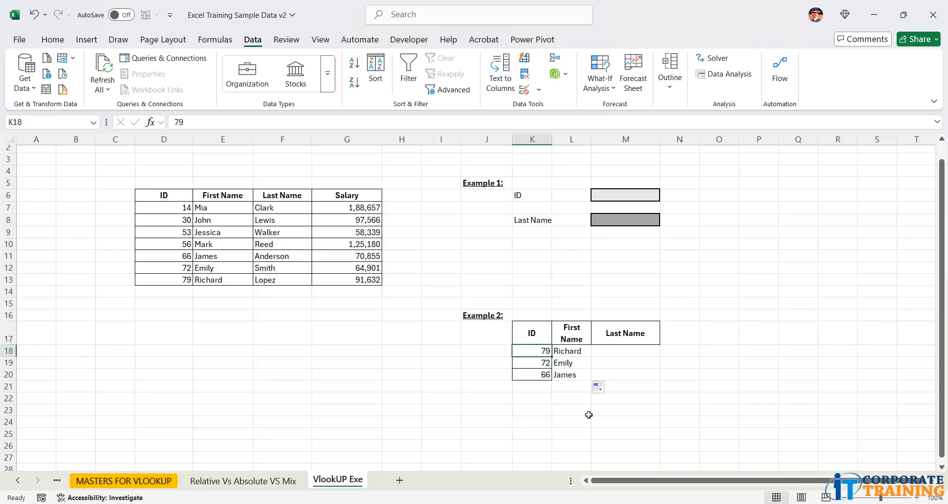
type("24.8")
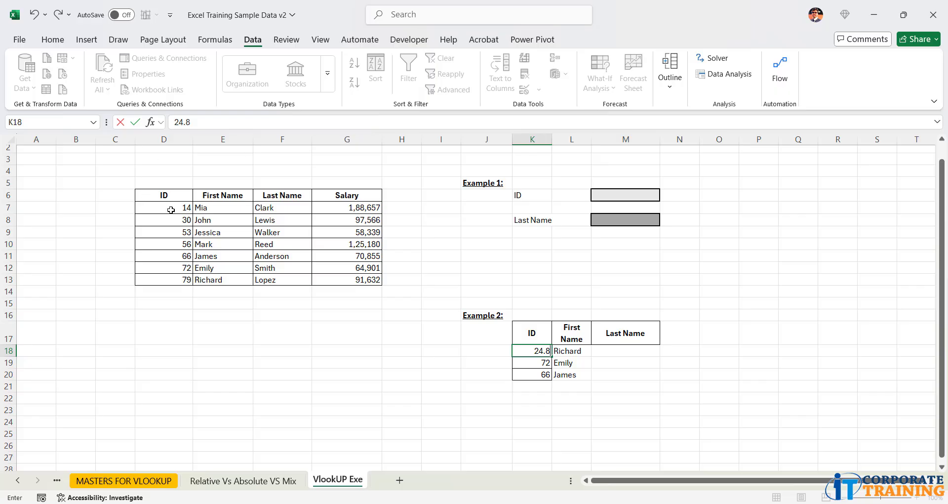
left_click_drag(173, 207, 195, 236)
left_click_drag(123, 185, 161, 212)
left_click_drag(107, 239, 155, 216)
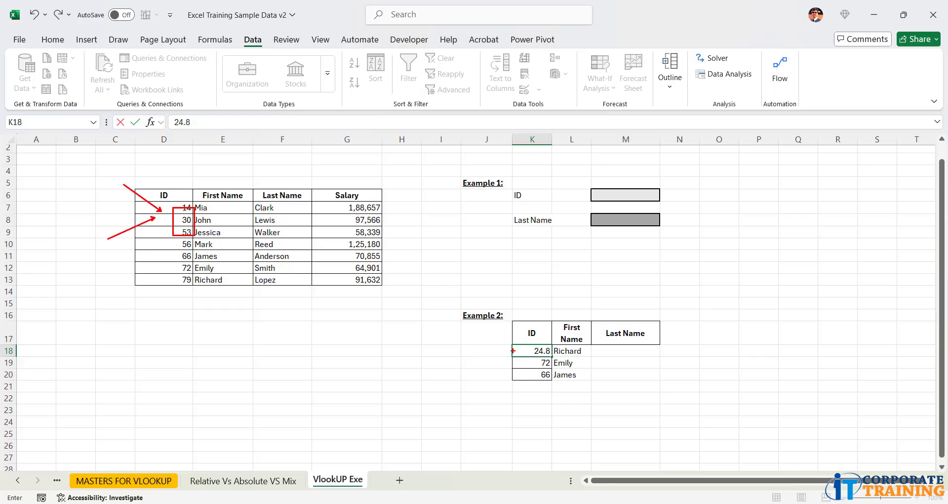
left_click_drag(530, 338, 556, 361)
key("Escape")
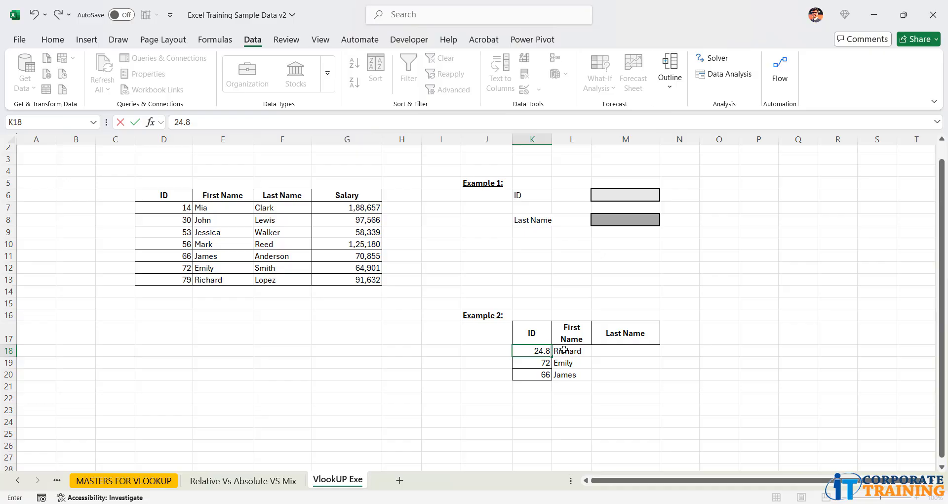
key("Return")
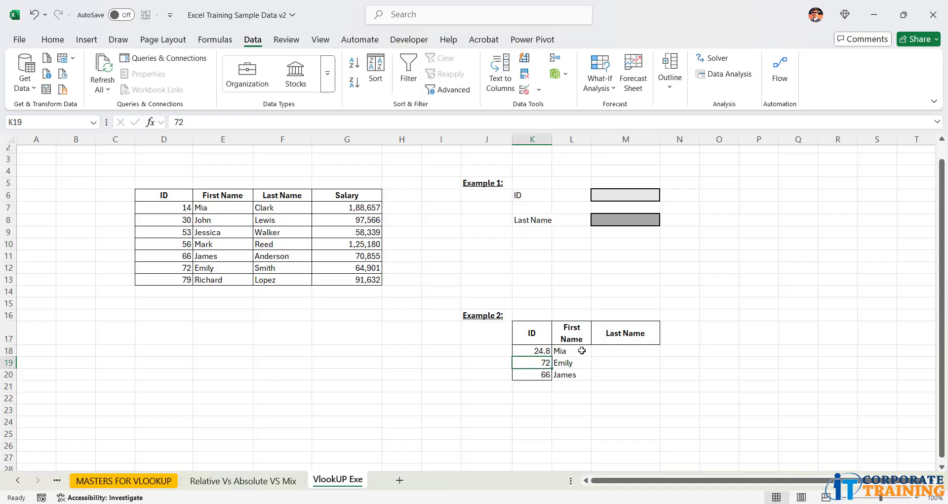
Examine the range_lookup argument of the formula in L18 and how the ID in K18 relates to the source ID column.
left_click_drag(531, 331, 613, 376)
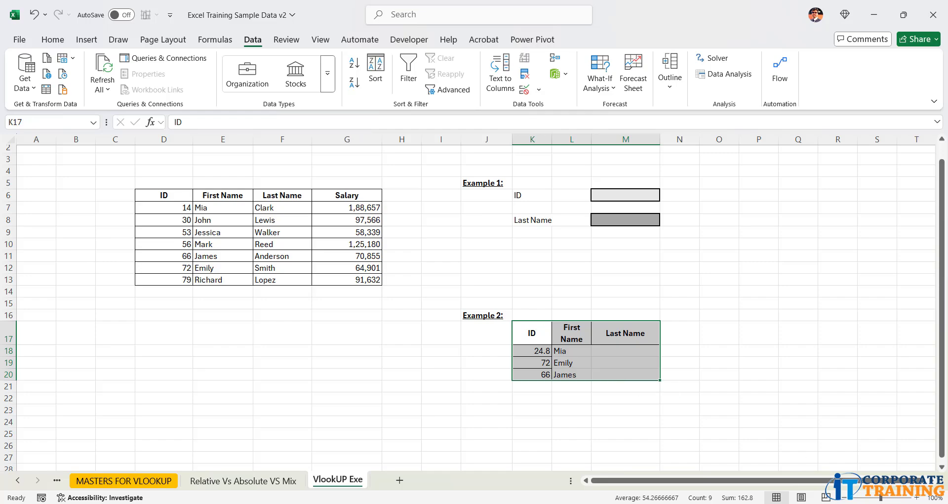
left_click(885, 498)
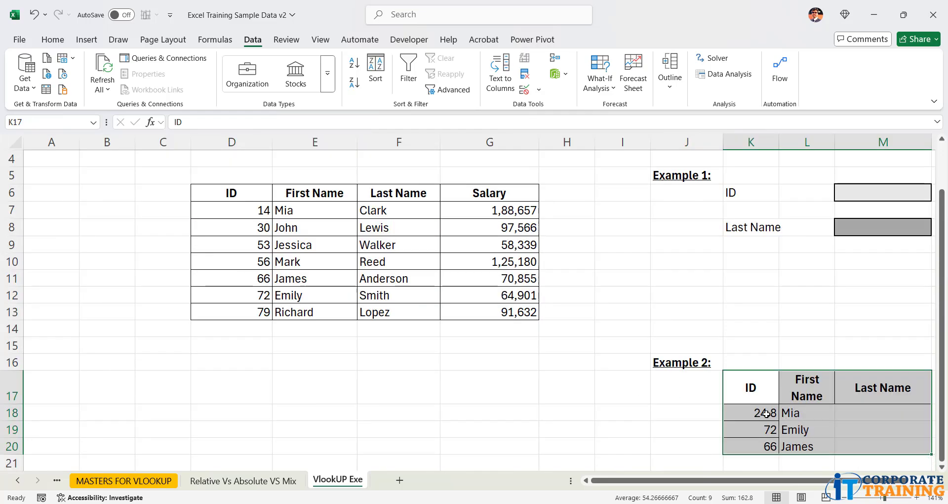
left_click(792, 412)
double_click(791, 413)
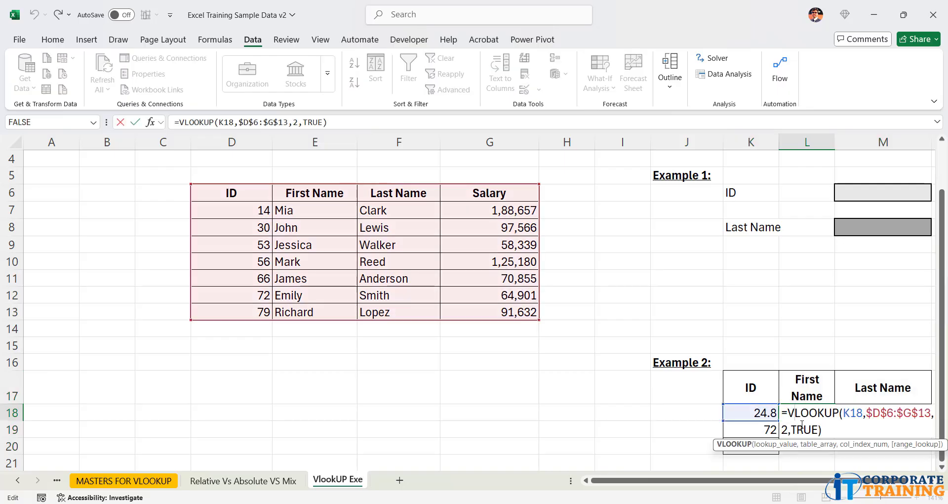
double_click(803, 430)
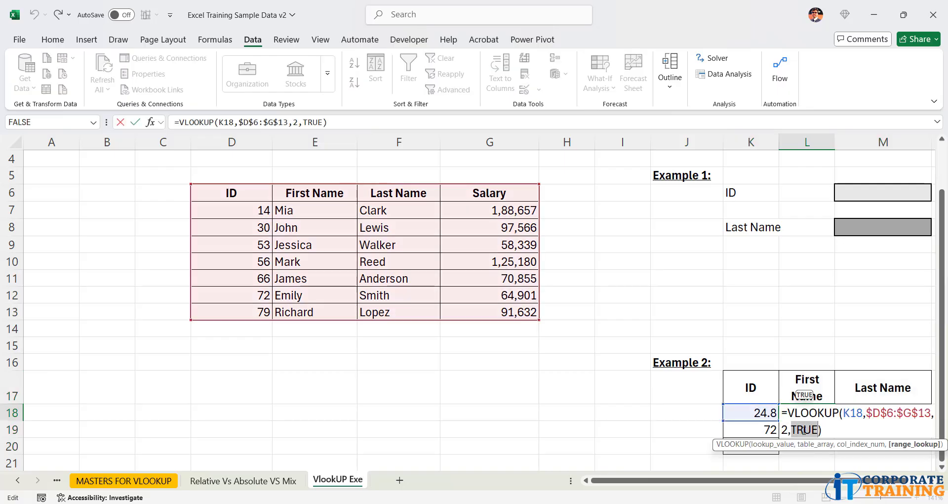
key("Escape")
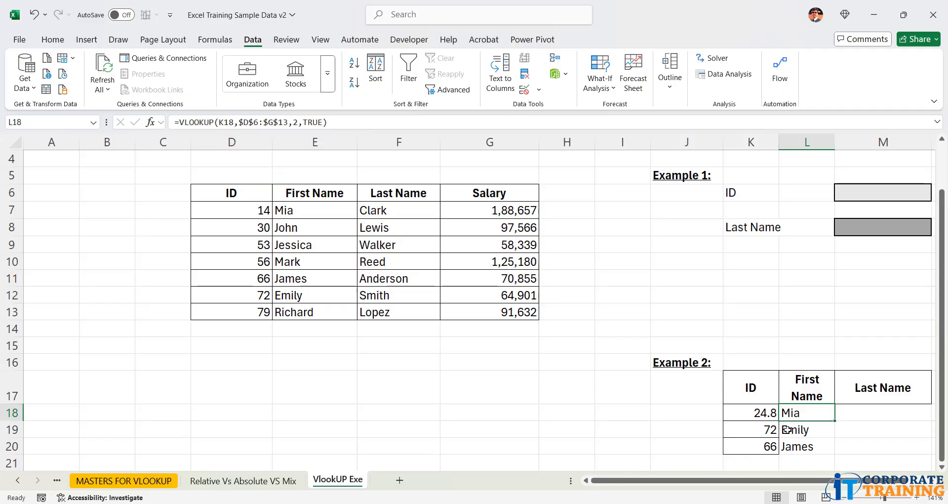
mouse_move(741, 411)
left_mouse_down()
mouse_move(768, 428)
mouse_move(751, 400)
mouse_move(781, 406)
mouse_move(750, 431)
mouse_move(741, 397)
left_mouse_up()
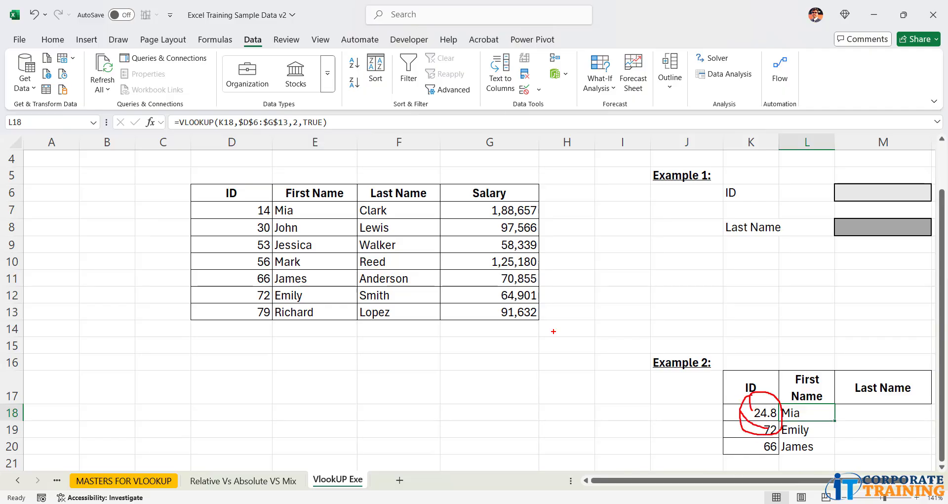
left_click_drag(245, 201, 246, 346)
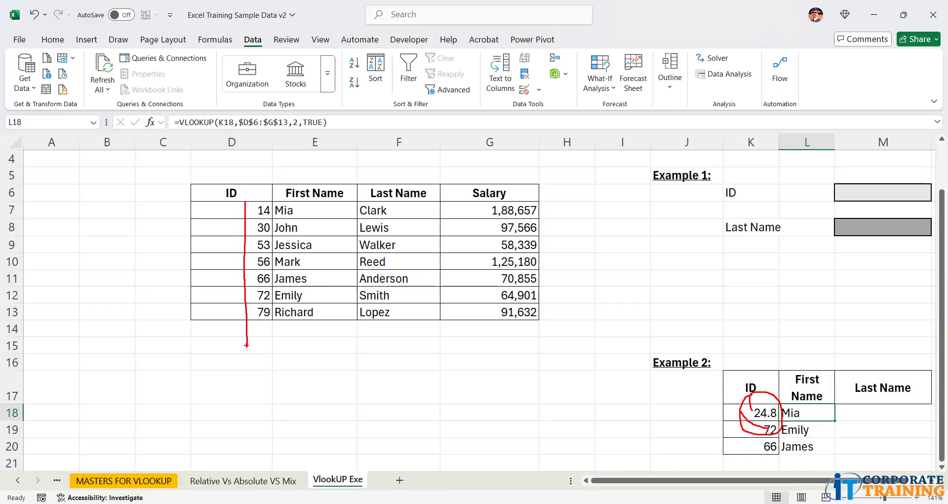
key("Escape")
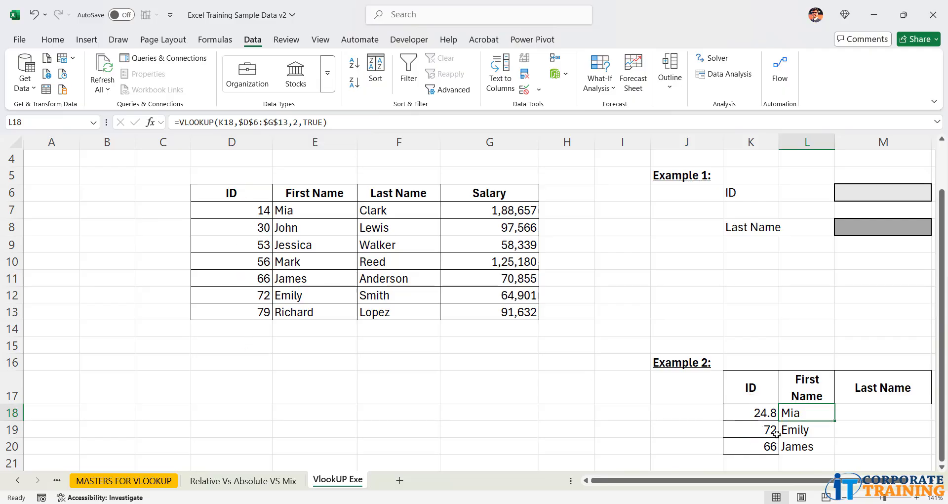
Note the matching rules beside the source table: ">=" in B7 and "< (UP)" in B8.
left_click(142, 205)
left_click(106, 207)
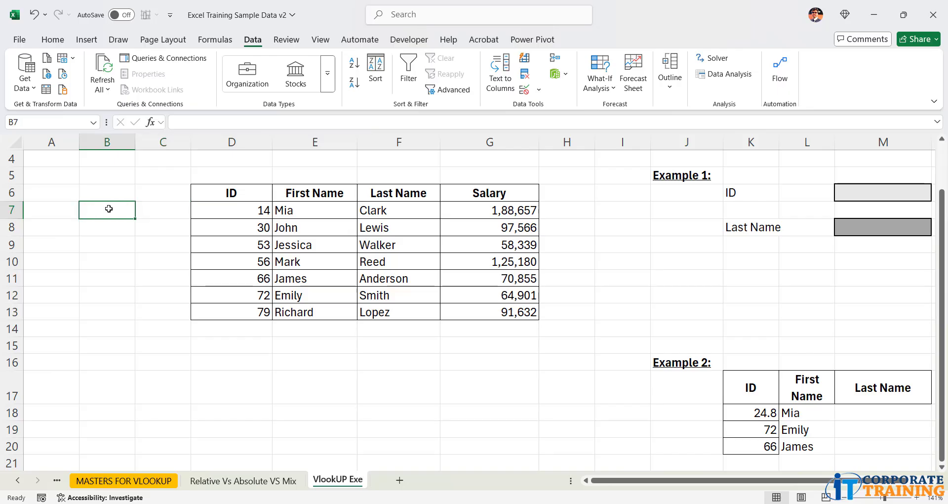
type(">=")
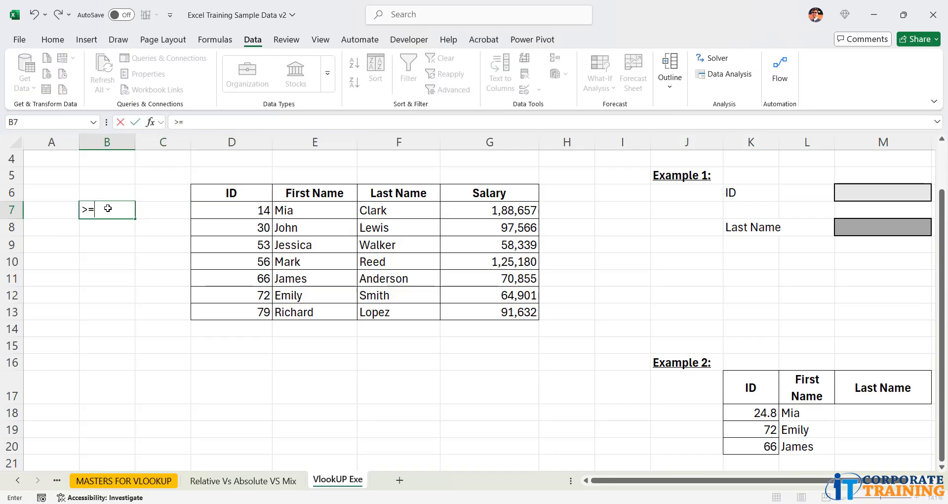
key("Return")
type("< (UP")
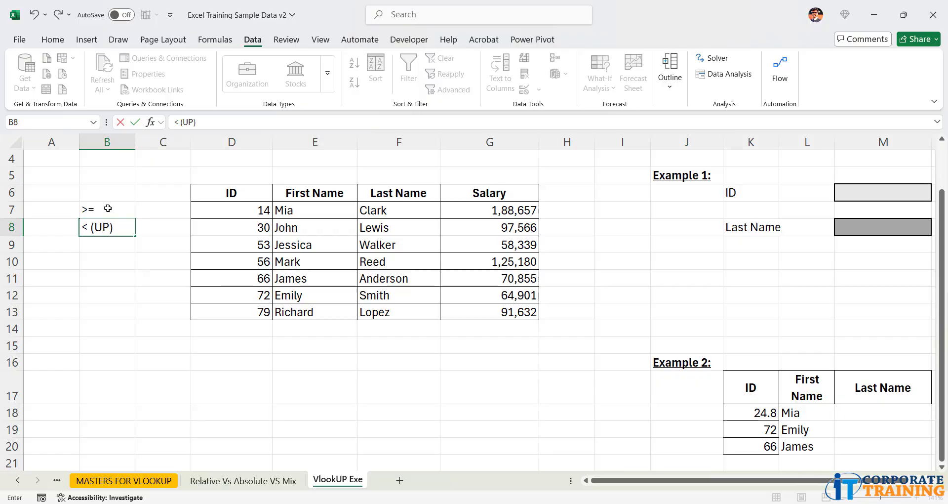
key("Return")
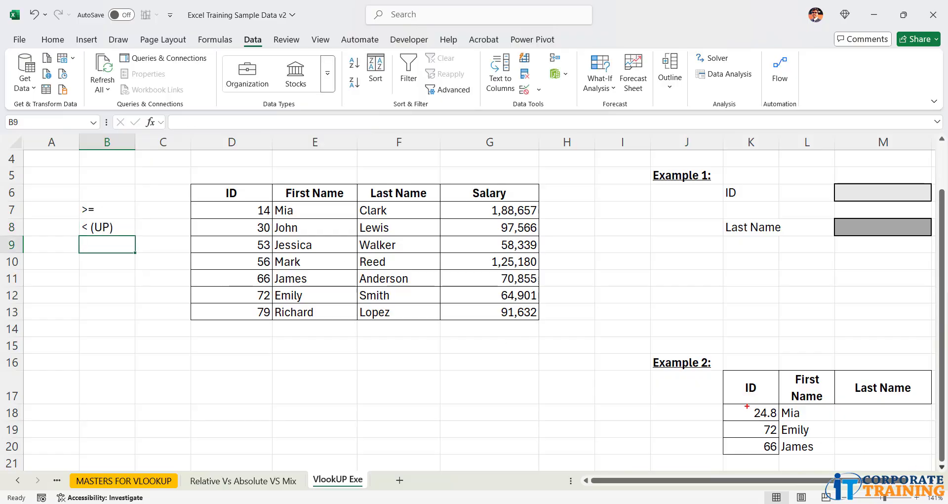
Compare the lookup ID in K18 with source IDs 14 and 30 and the matching rules noted in B7:B8.
left_click_drag(747, 401, 786, 425)
left_click_drag(237, 201, 276, 238)
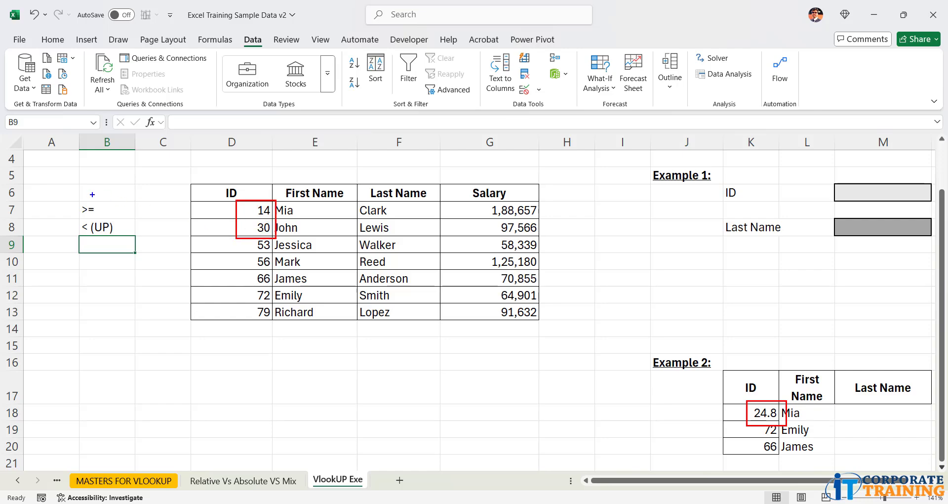
left_click_drag(60, 192, 134, 252)
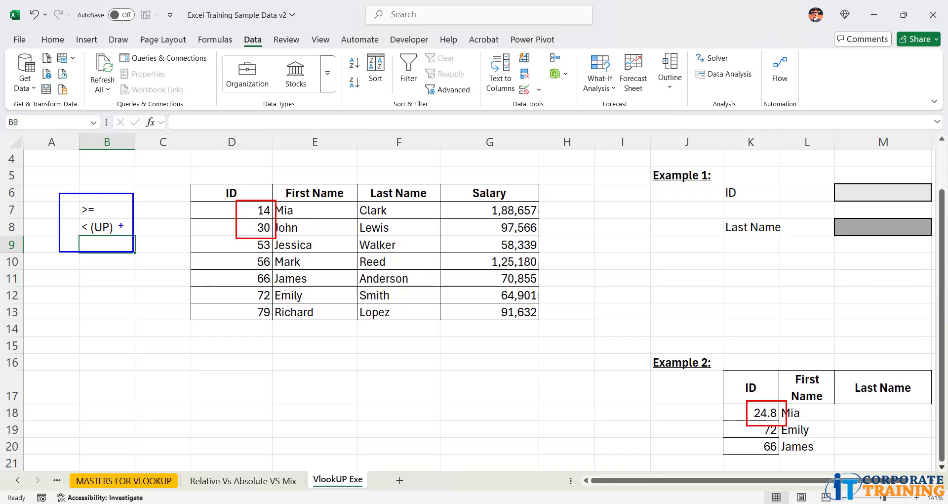
left_click_drag(179, 235, 179, 215)
mouse_move(170, 216)
left_mouse_down()
mouse_move(180, 205)
mouse_move(194, 215)
mouse_move(252, 215)
mouse_move(241, 225)
left_mouse_up()
key("Escape")
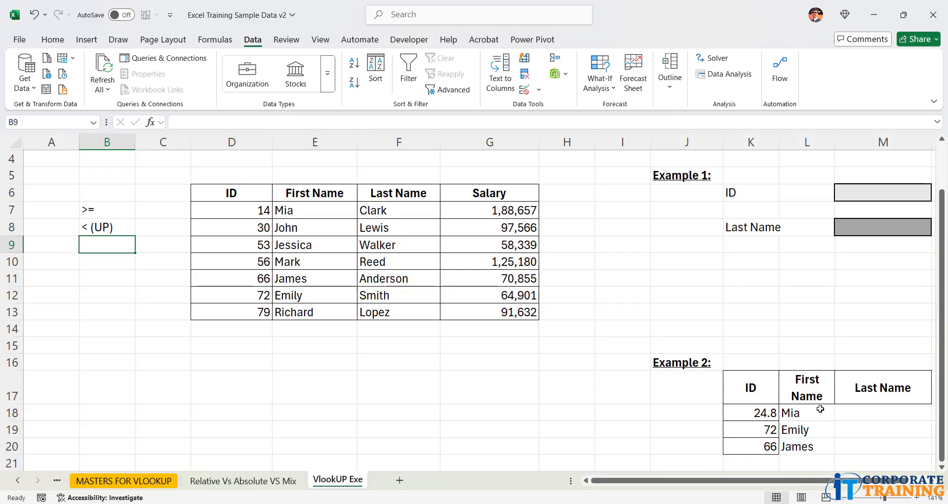
Set the lookup ID in K18 to 29.99999 and check the VLOOKUP formula in L18.
left_click(765, 413)
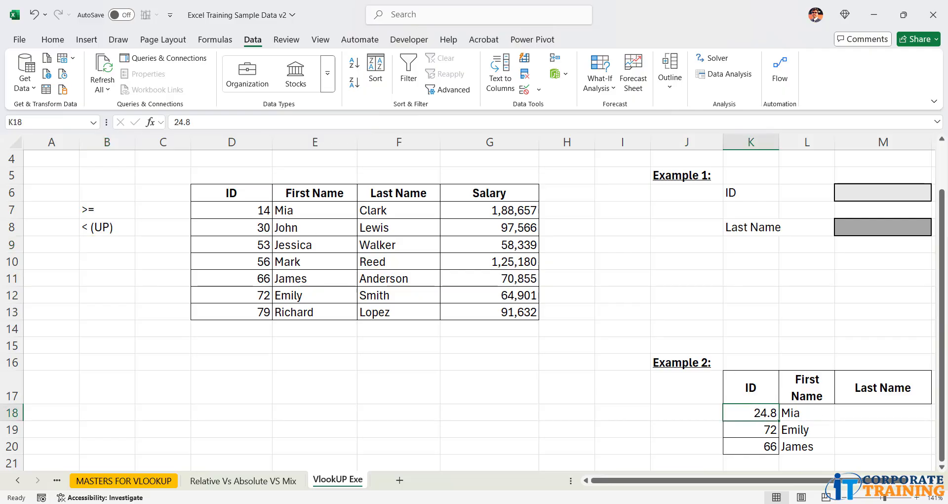
type("29.9")
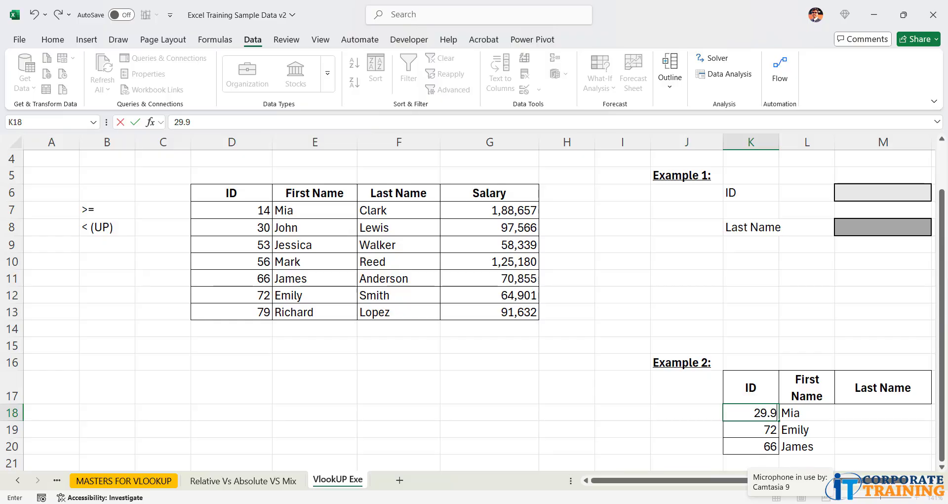
type("9999")
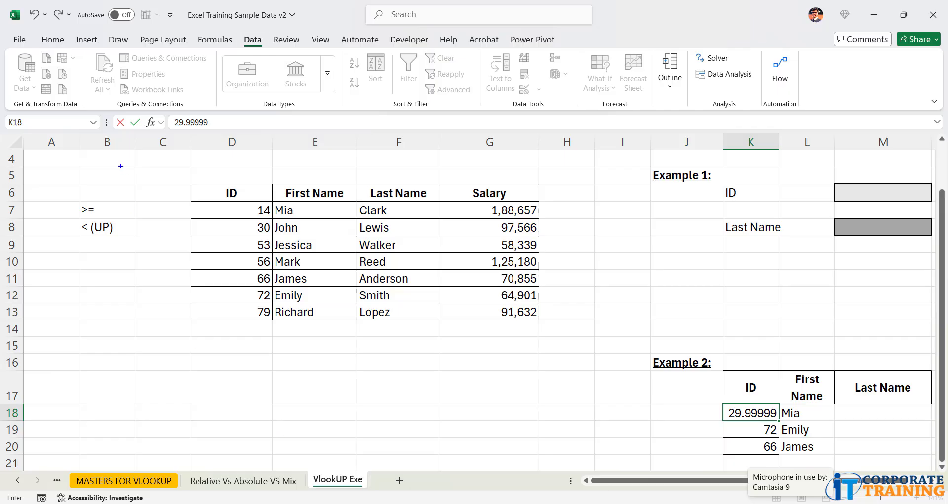
mouse_move(69, 192)
left_mouse_down()
mouse_move(131, 245)
mouse_move(188, 396)
left_mouse_up()
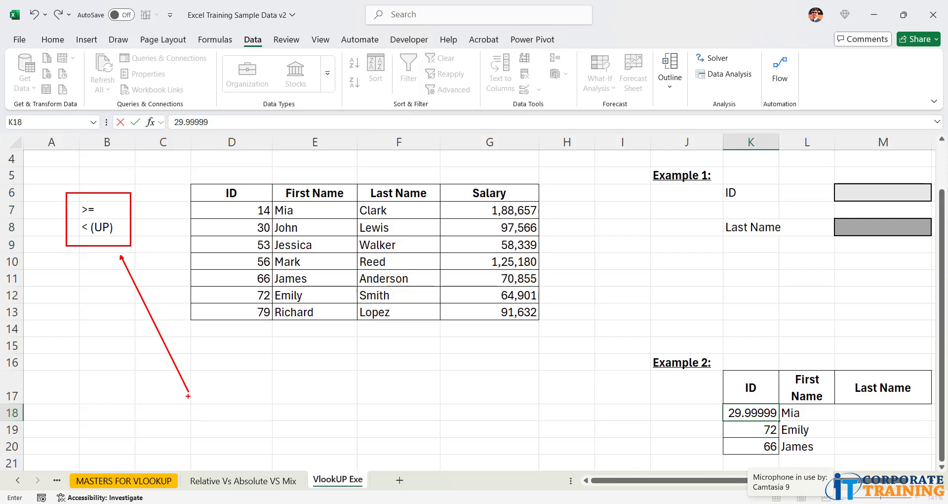
key("Return")
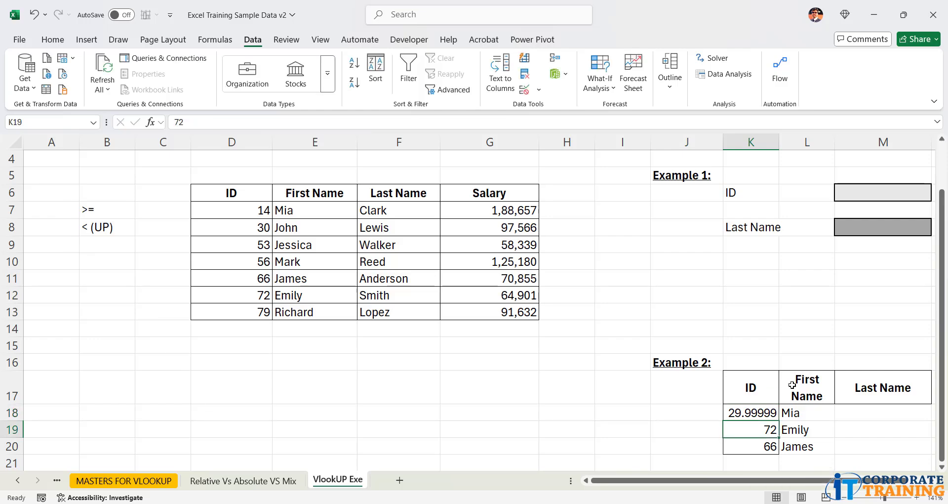
left_click(808, 419)
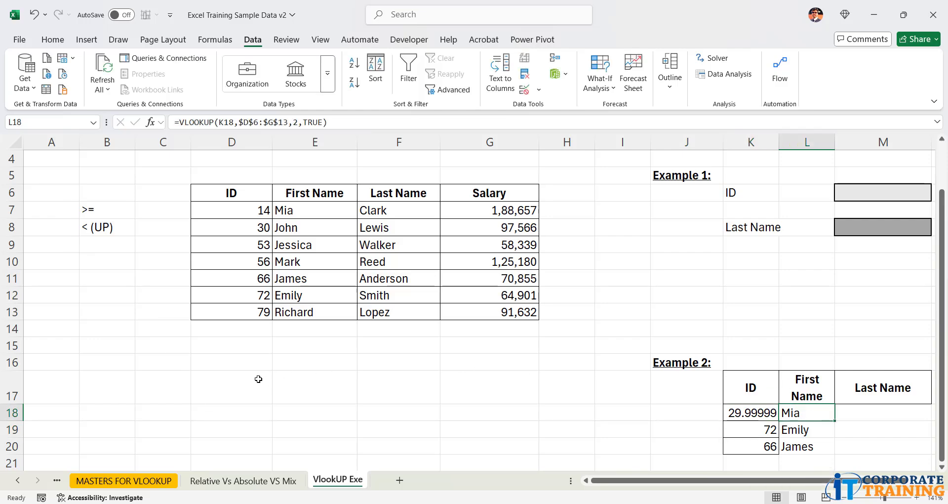
Note the range conditions ">500" in D17 and "<5" in D18 below the source table.
left_click(239, 379)
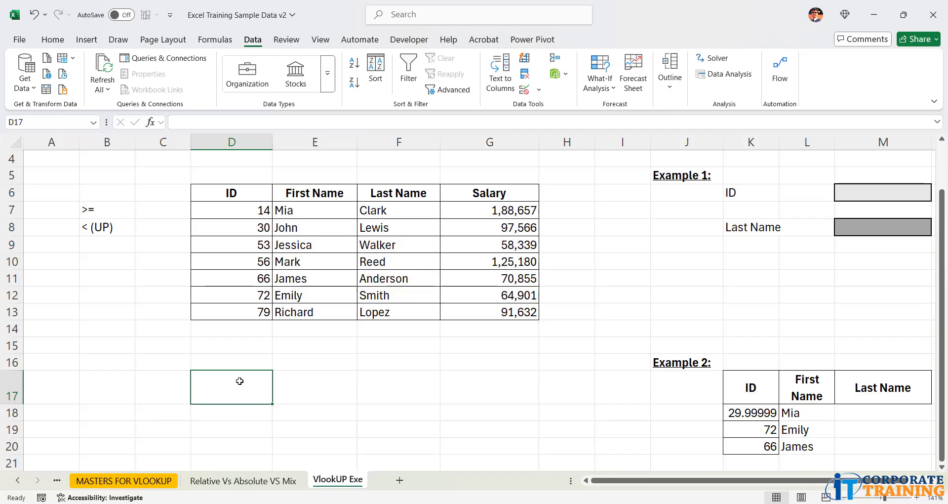
type("500")
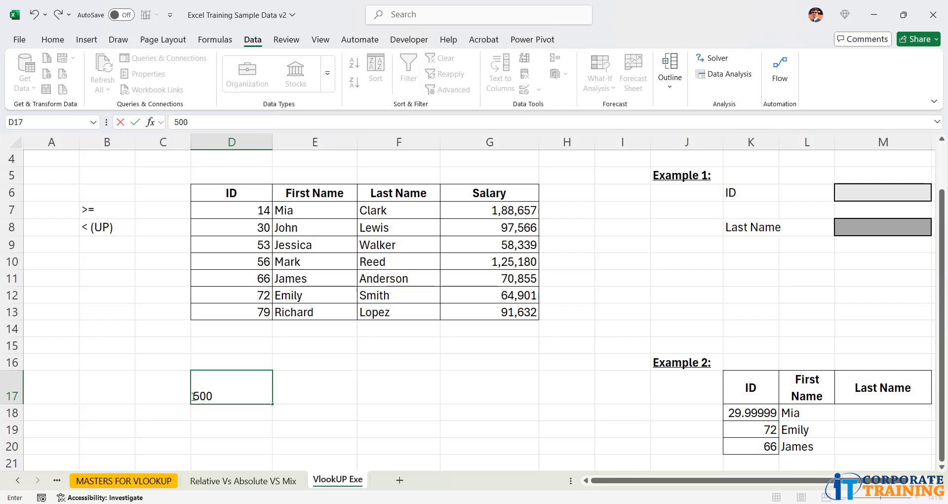
type(">")
key("BackSpace")
left_click(194, 395)
type(">")
key("Return")
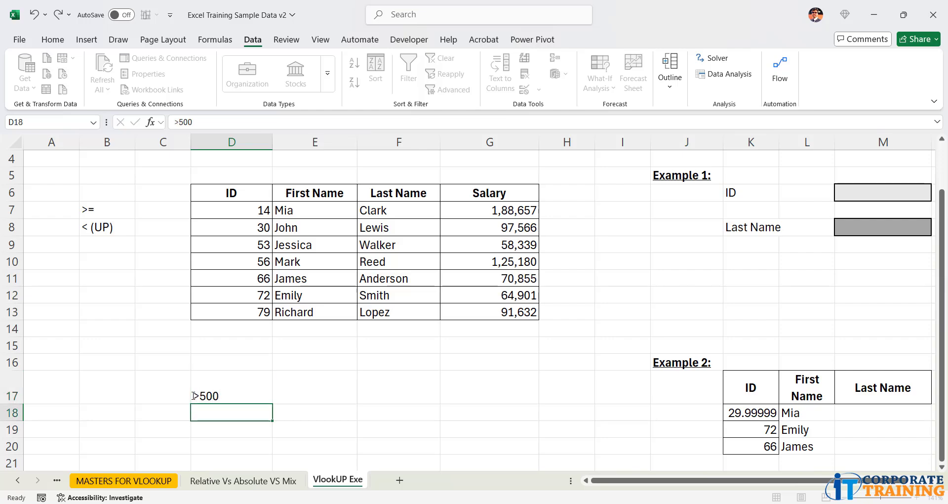
type("<5")
key("Return")
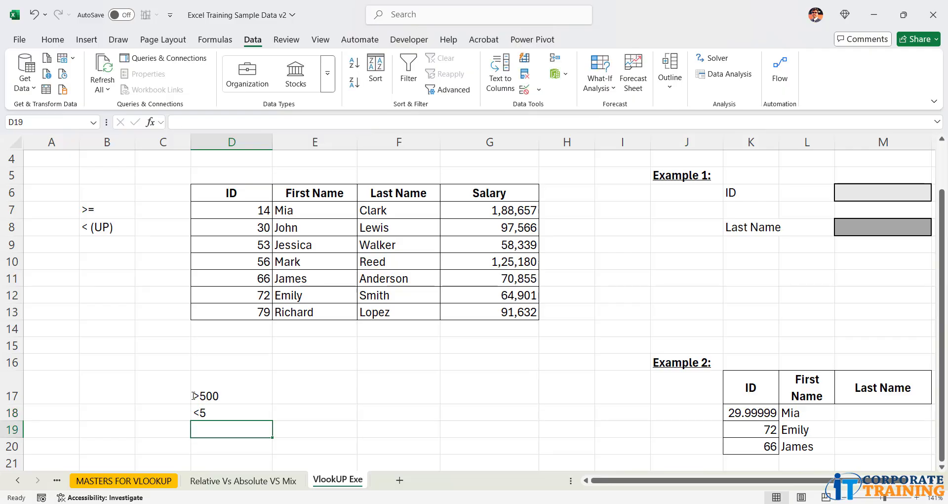
left_click(261, 397)
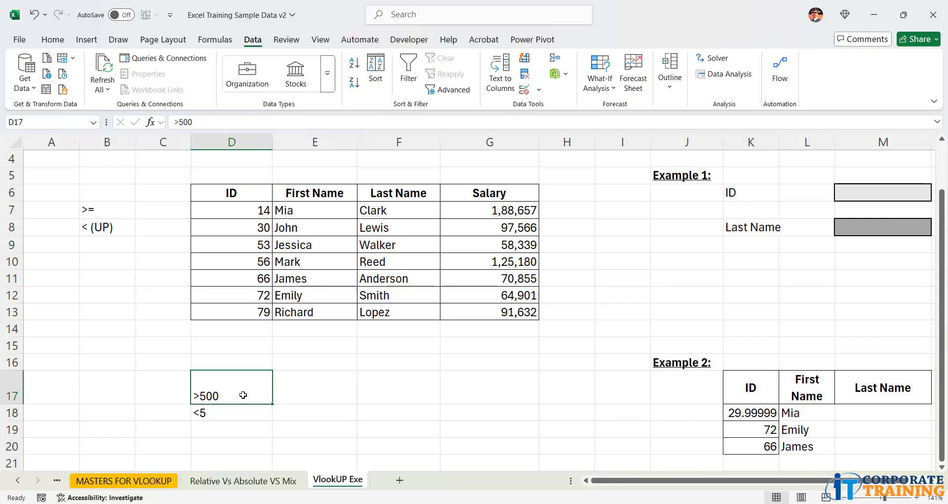
left_click_drag(252, 195, 466, 312)
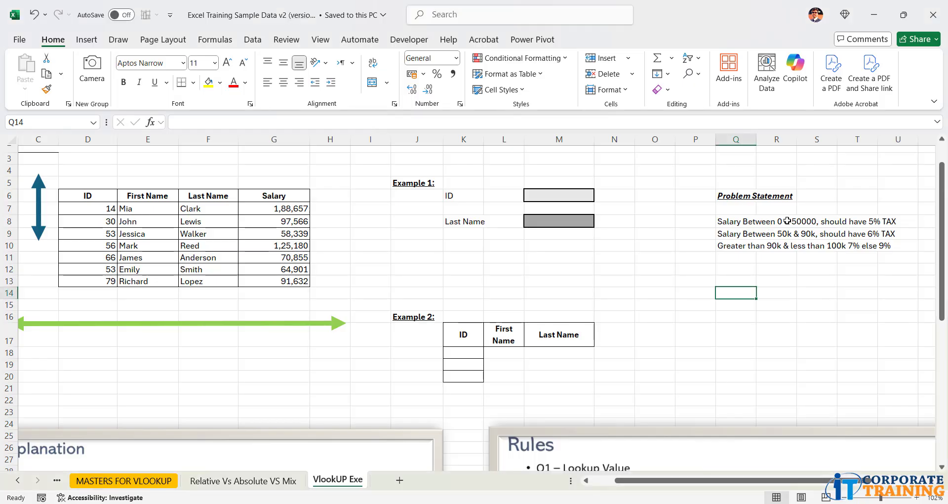
Examine the salary tax bands listed under Problem Statement in Q6:U10.
key("Right")
key("Right")
key("Right")
key("Right")
key("Right")
key("Right")
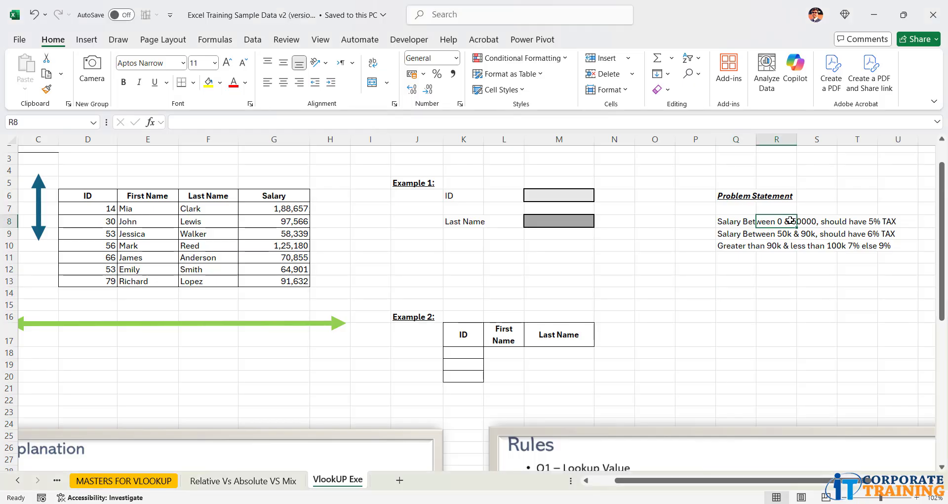
scroll(790, 220, "right", 3)
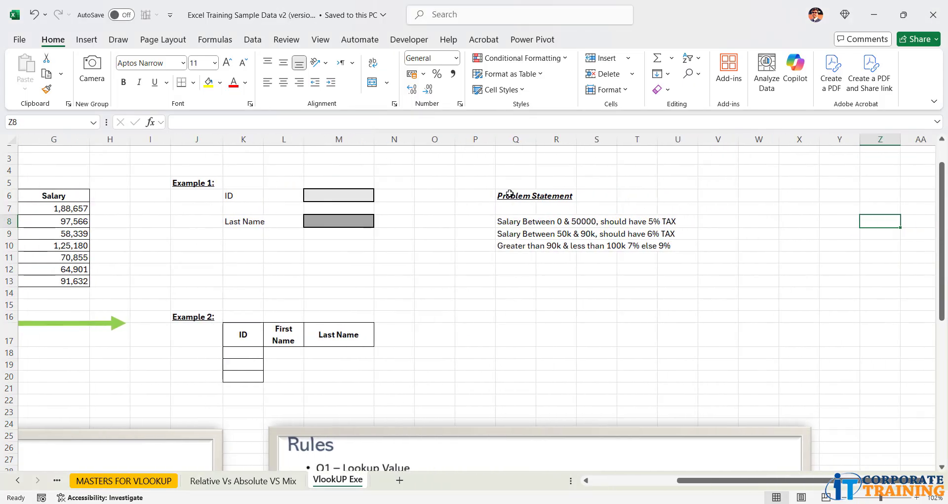
left_click_drag(504, 196, 671, 245)
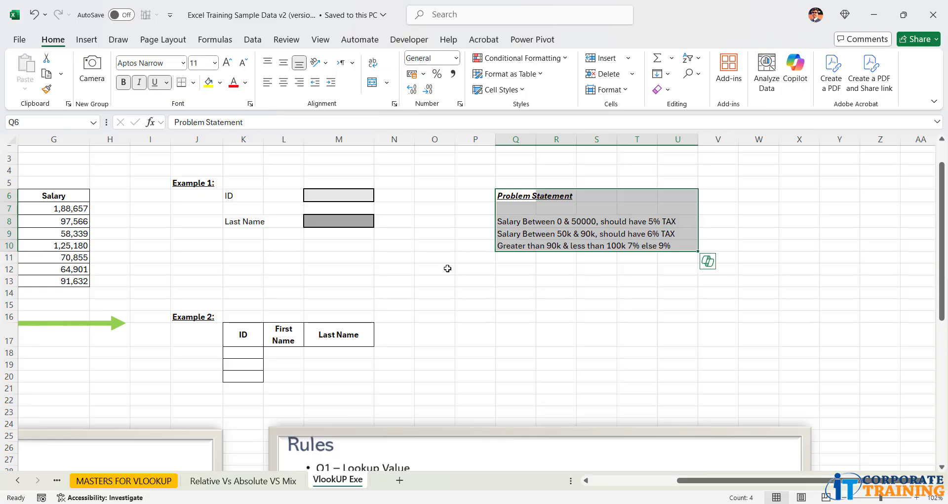
Examine the Q2 Table ARRAY rules, especially creating the table array manually, in relation to the problem statement.
scroll(345, 218, "down", 6)
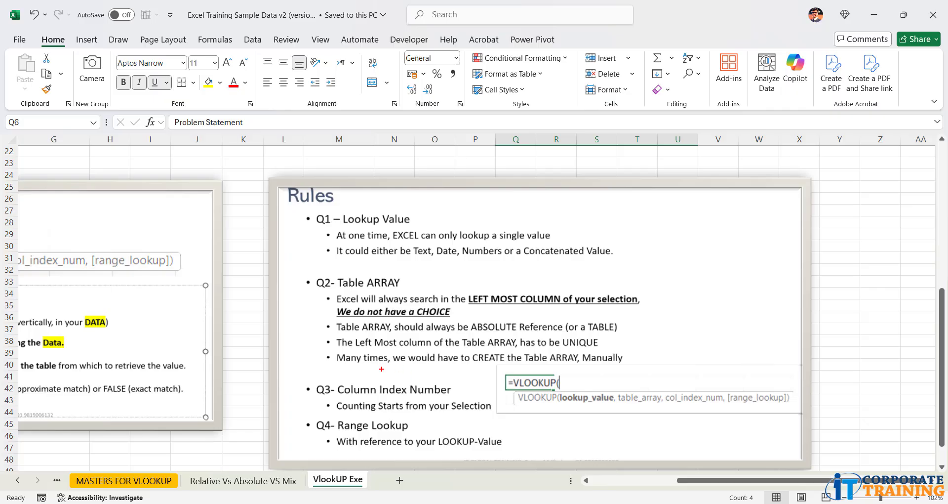
mouse_move(309, 324)
left_mouse_down()
mouse_move(351, 359)
mouse_move(647, 371)
left_mouse_up()
left_click_drag(381, 361, 623, 366)
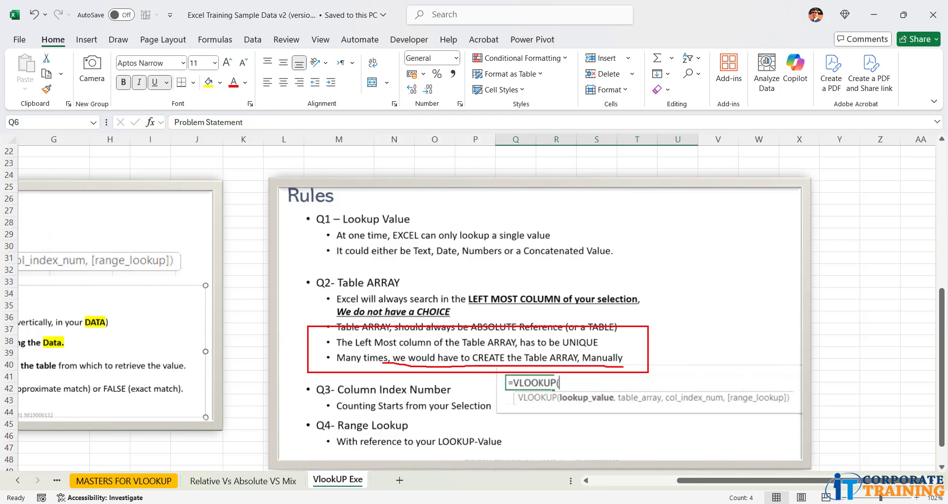
mouse_move(737, 315)
left_mouse_down()
mouse_move(728, 349)
mouse_move(727, 316)
mouse_move(743, 343)
mouse_move(780, 340)
left_mouse_up()
mouse_move(672, 283)
left_mouse_down()
mouse_move(789, 284)
mouse_move(802, 359)
mouse_move(684, 371)
mouse_move(677, 284)
left_mouse_up()
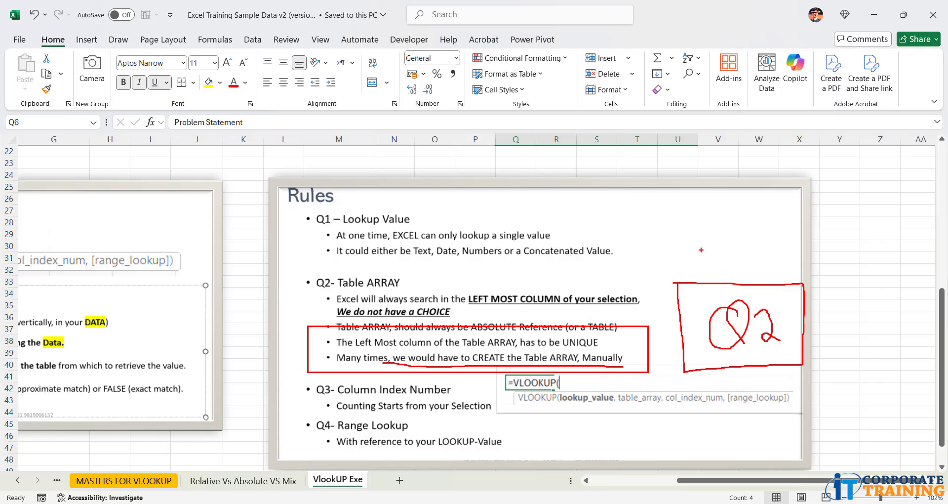
mouse_move(653, 218)
left_mouse_down()
mouse_move(654, 264)
mouse_move(673, 227)
left_mouse_up()
key("Escape")
scroll(399, 237, "up", 7)
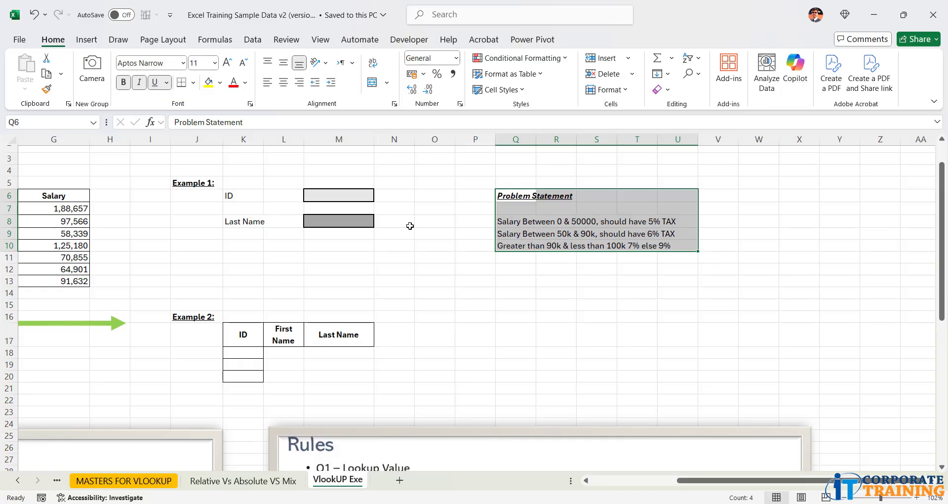
left_click_drag(475, 196, 516, 352)
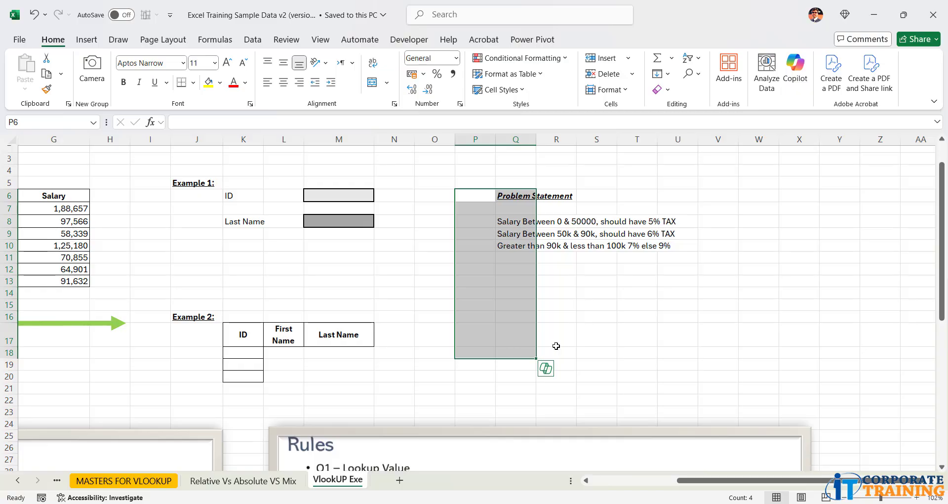
scroll(555, 343, "down", 6)
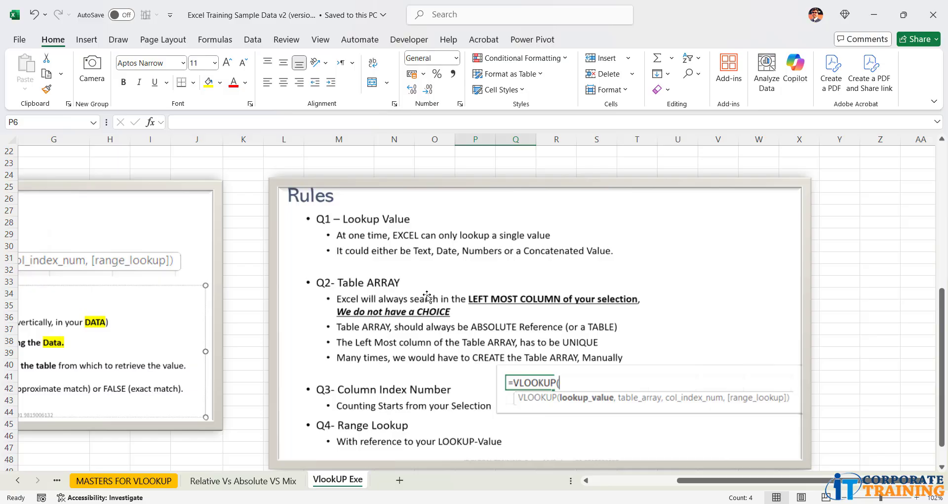
Enter the salary band lower limits 0, 50000 and 90000 in Q13:Q15 below the problem statement.
scroll(427, 296, "up", 7)
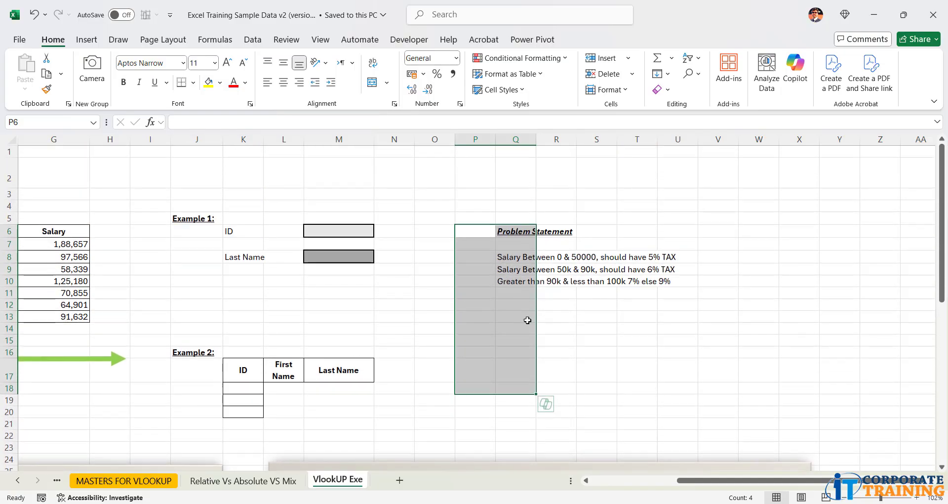
left_click(527, 321)
type("0")
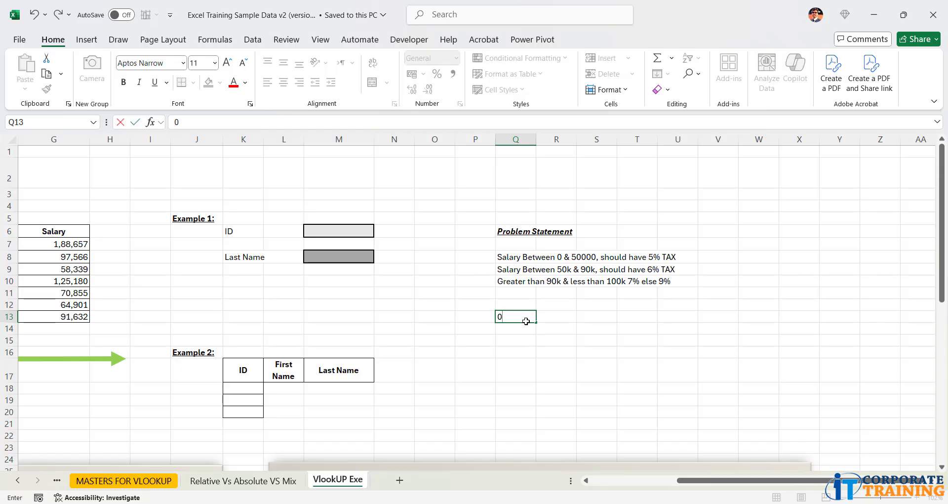
key("Return")
type("50000")
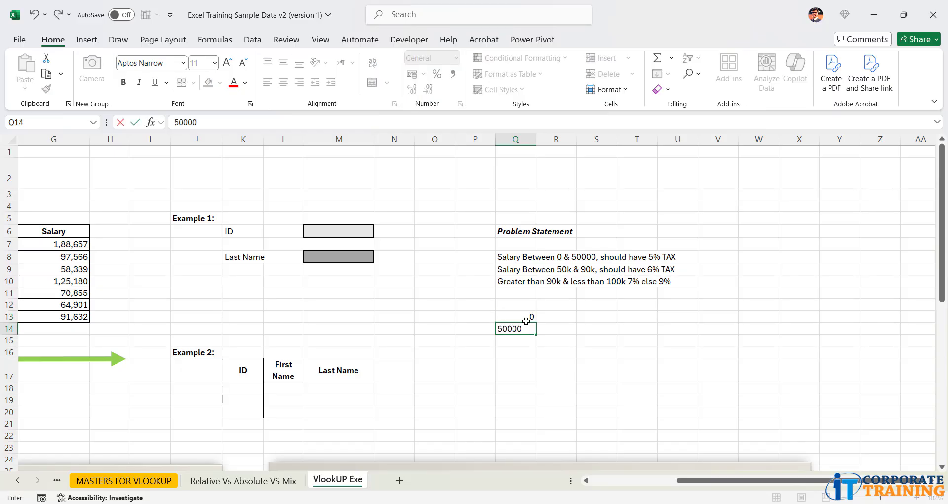
key("Return")
type("90000")
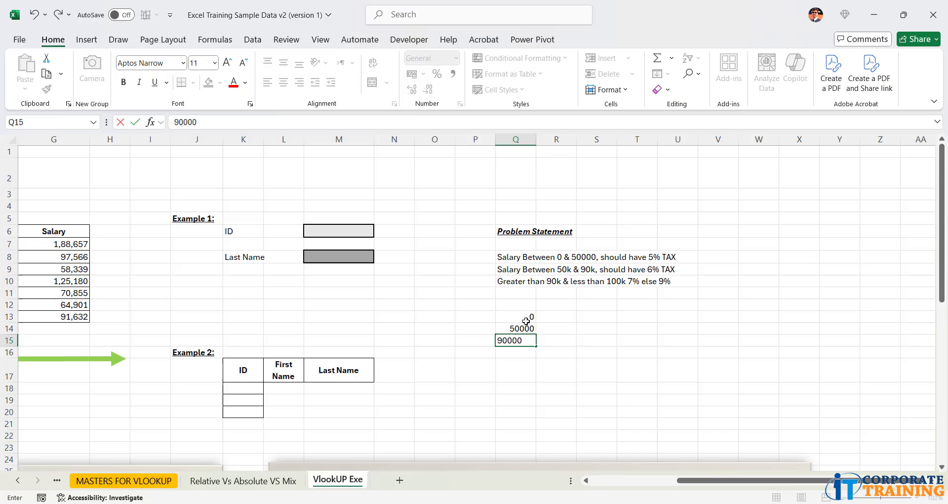
key("Return")
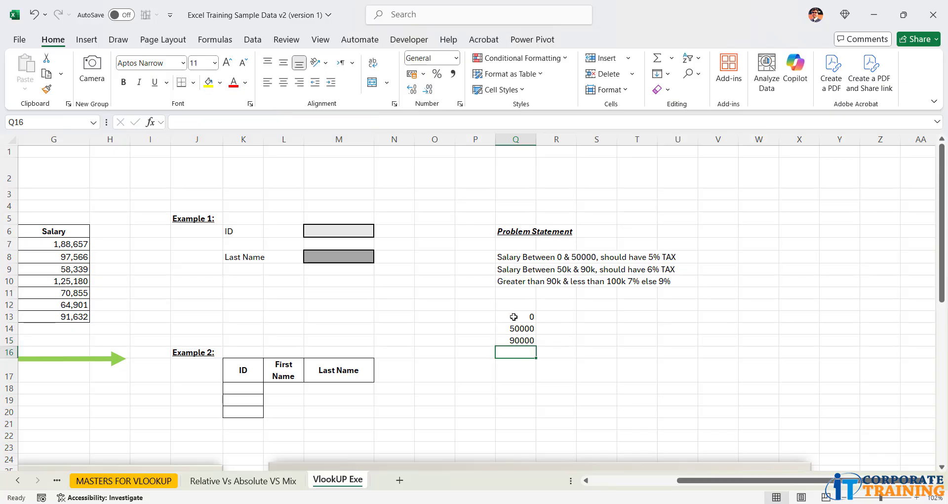
Enter the tax rates 5%, 6% and 7% in R13:R15 beside the salary limits.
left_click(514, 317)
left_click(560, 318)
type("5%")
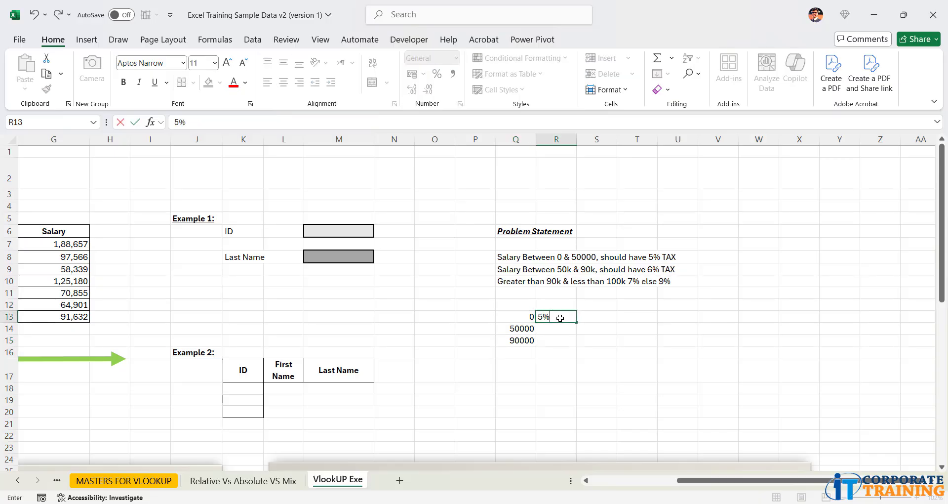
key("Return")
type("6%")
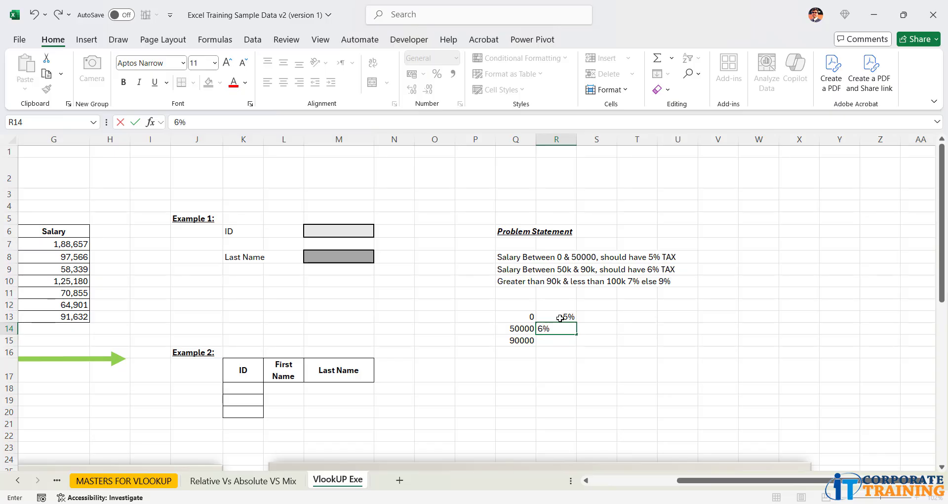
key("Return")
type("7")
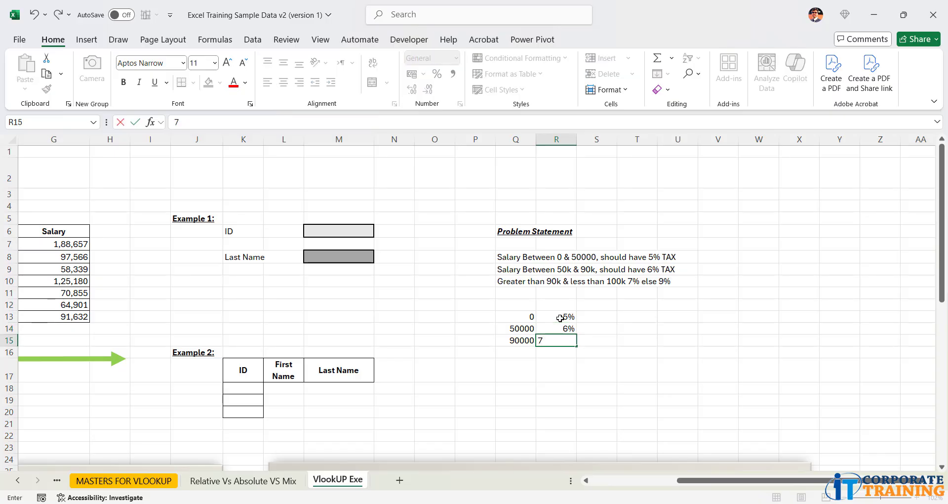
type("&")
key("Left")
key("Down")
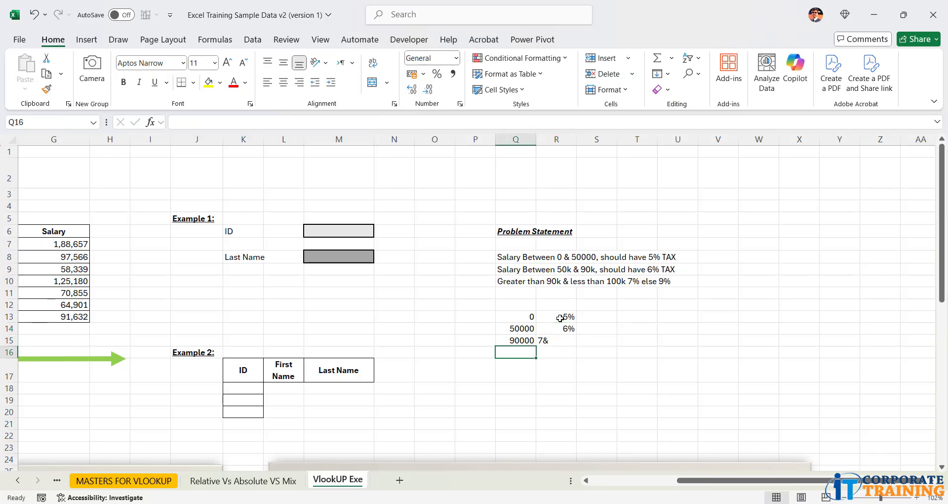
key("Up")
key("Right")
type("7%")
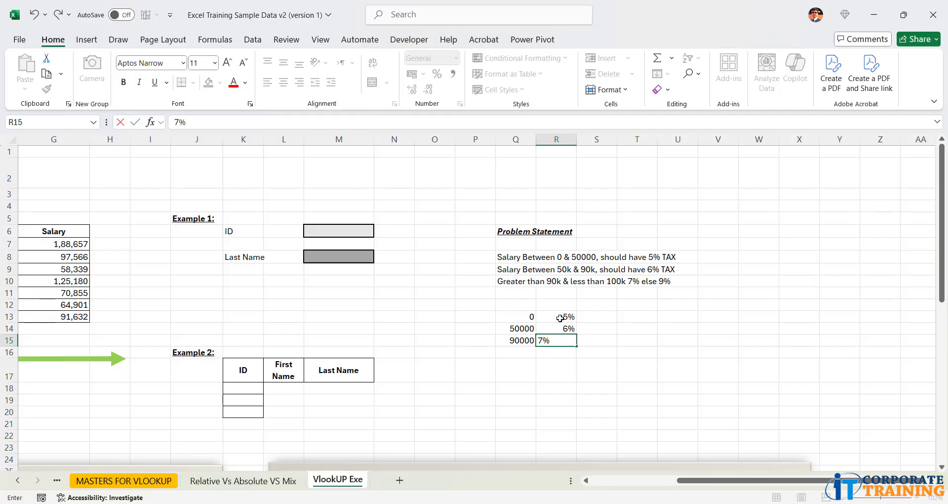
key("Return")
Add the final salary band with lower limit 100000 in Q16 and tax rate 9% in R16.
type("100000")
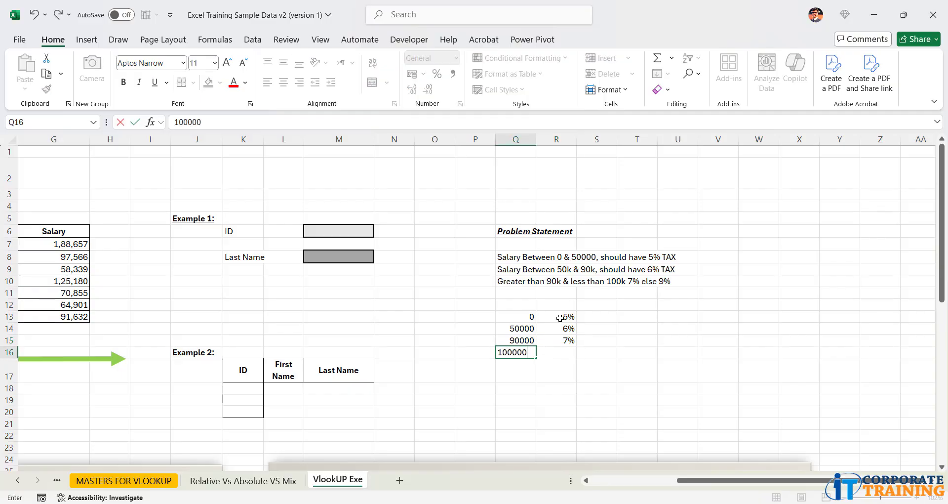
key("Right")
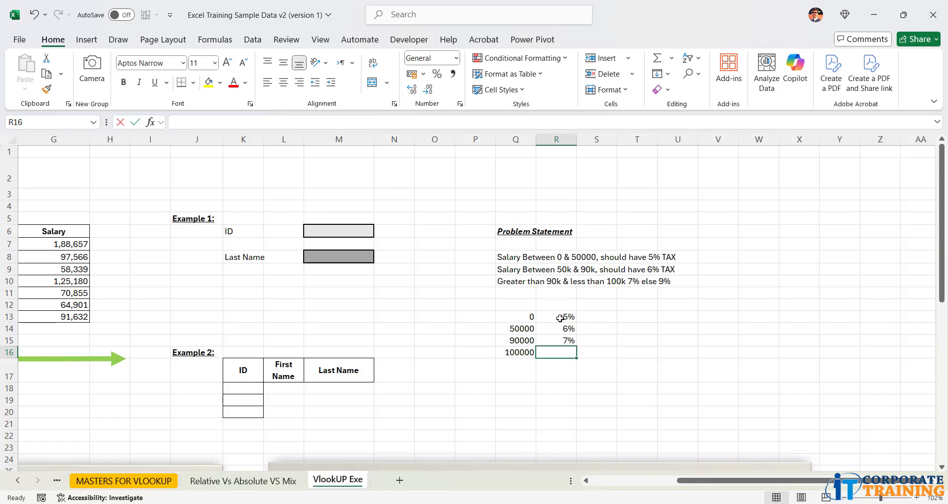
type("9%")
key("Return")
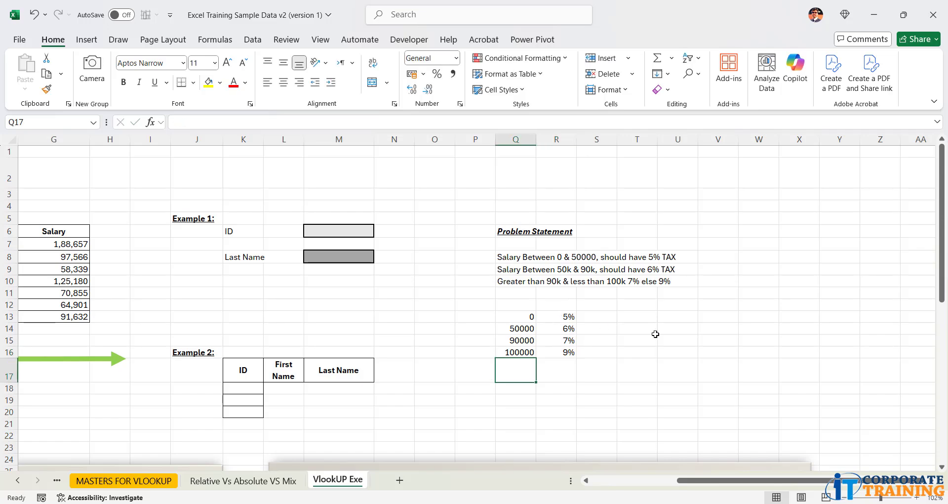
Enter the sample salary 67888 in U15 beside the tax band table.
left_click(676, 338)
type("6")
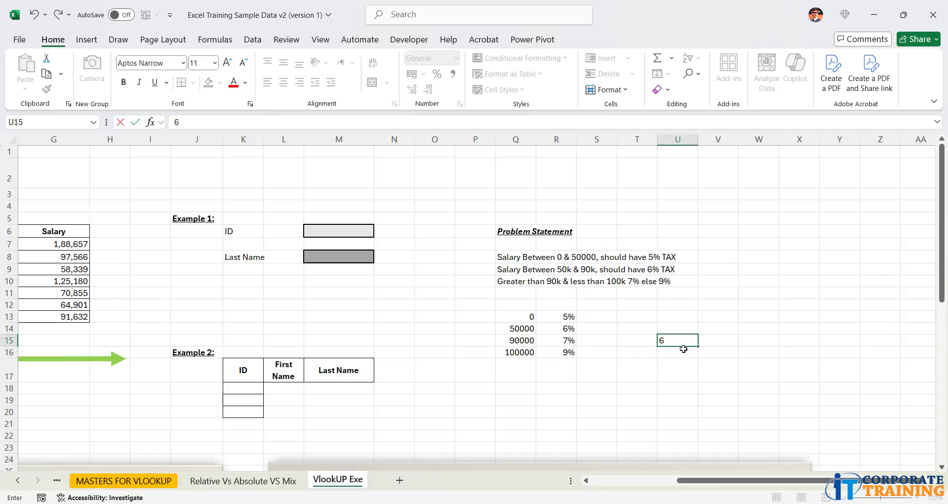
type("7888")
key("Return")
left_click(691, 343)
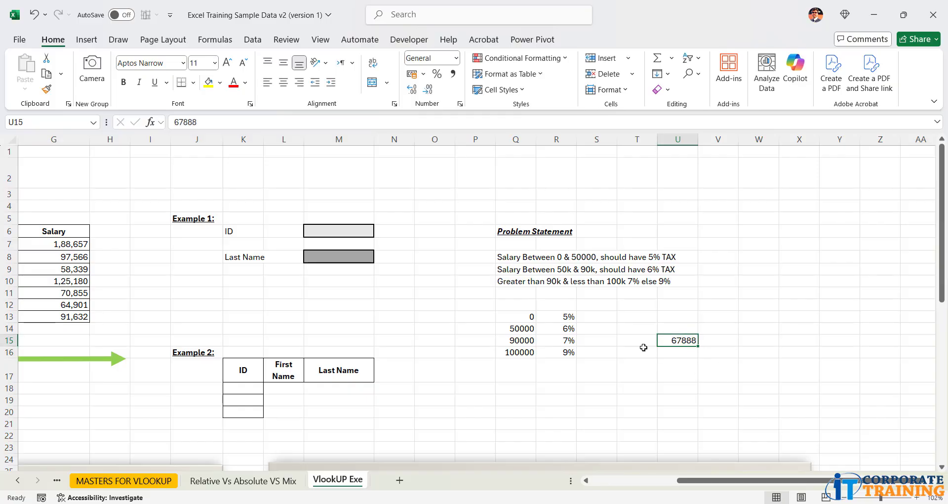
Compare the sample salary in U15 with the lower limits in Q13:Q16 to work out which tax band applies.
mouse_move(690, 325)
left_mouse_down()
mouse_move(704, 364)
mouse_move(665, 339)
mouse_move(703, 319)
left_mouse_up()
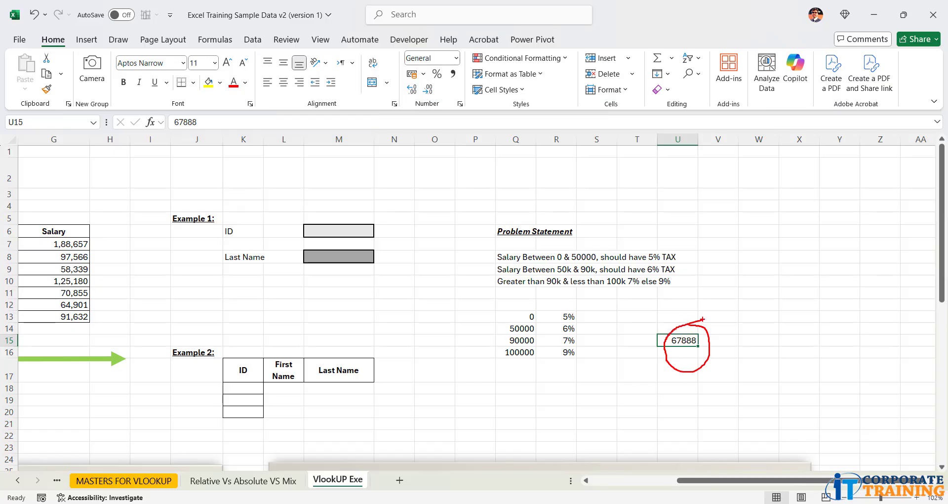
left_click_drag(495, 300, 542, 398)
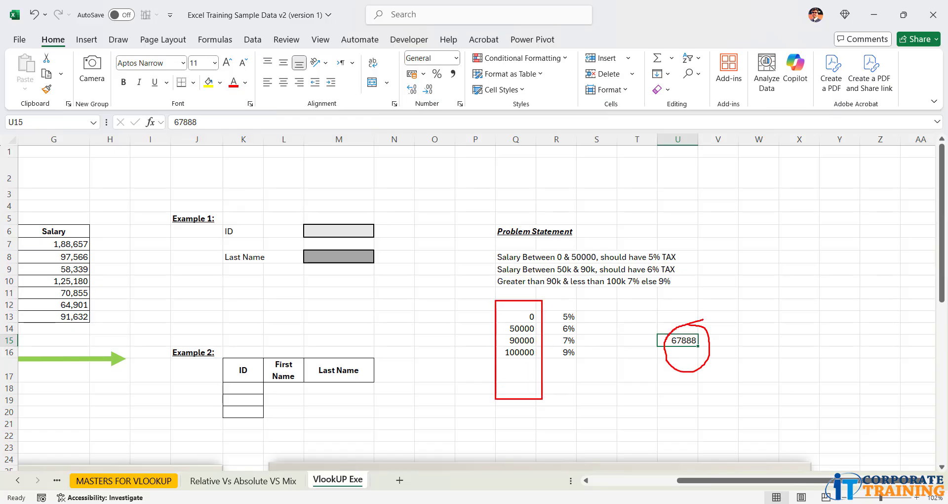
mouse_move(487, 329)
left_mouse_down()
mouse_move(448, 324)
mouse_move(452, 357)
left_mouse_up()
mouse_move(410, 319)
left_mouse_down()
mouse_move(421, 334)
mouse_move(412, 338)
mouse_move(433, 327)
left_mouse_up()
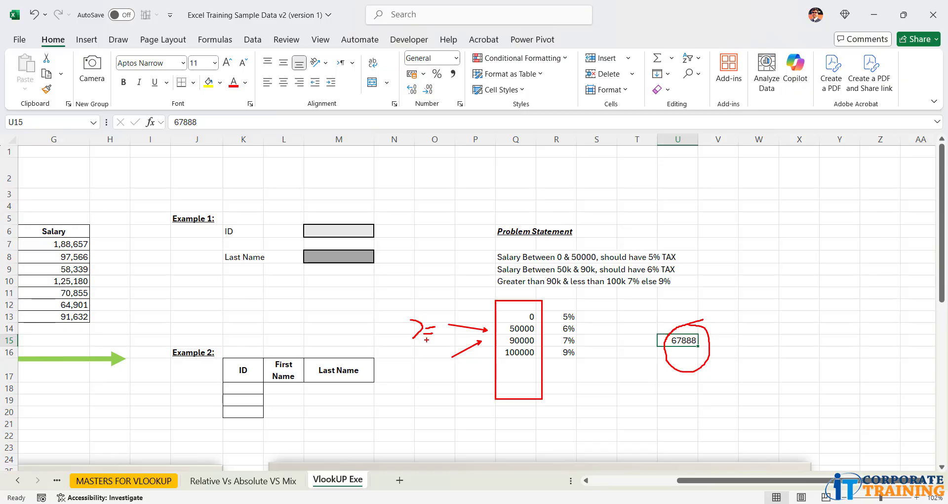
left_click_drag(449, 343, 447, 362)
mouse_move(485, 336)
left_mouse_down()
mouse_move(570, 341)
mouse_move(583, 329)
mouse_move(563, 319)
mouse_move(503, 320)
left_mouse_up()
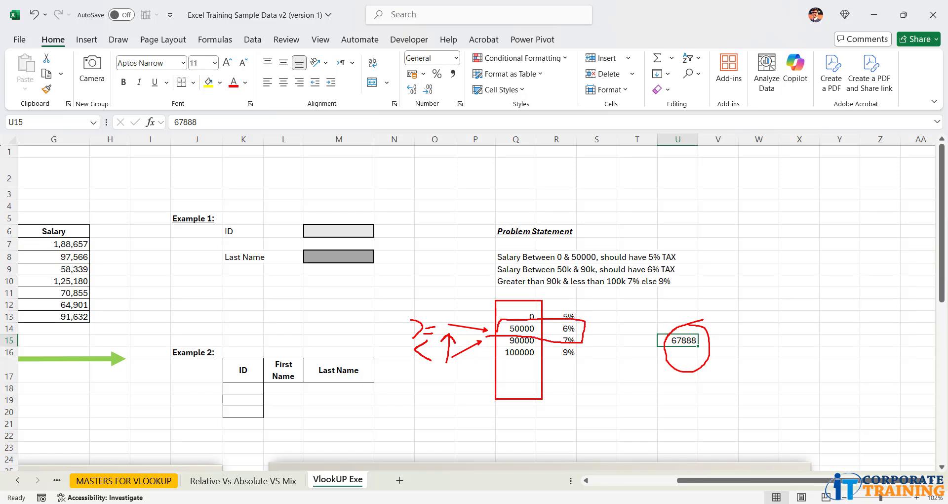
key("Escape")
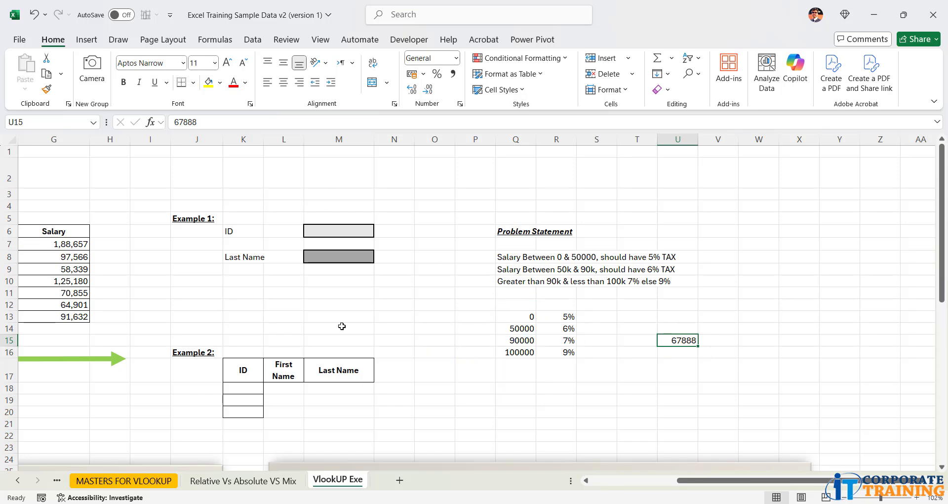
Start a VLOOKUP formula in H7 with the first employee's salary in G7 as the lookup value.
left_click(114, 245)
scroll(114, 245, "left", 2)
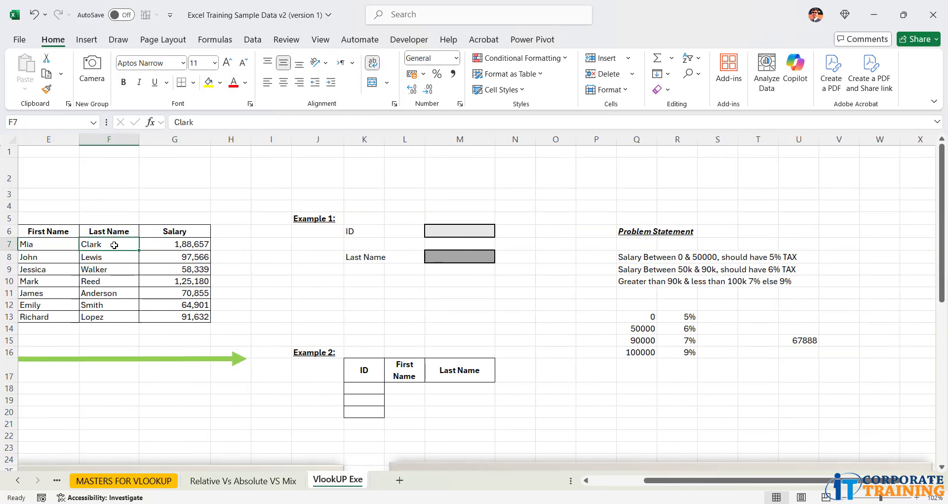
type("=vlo")
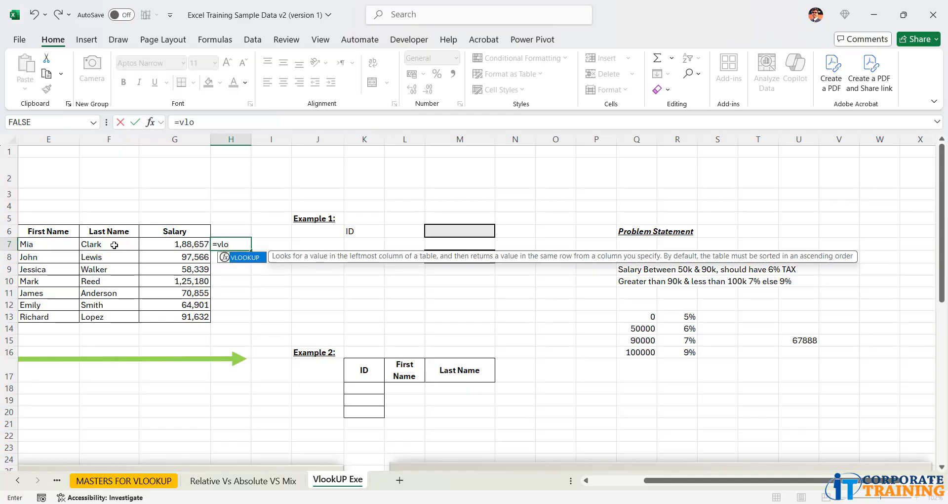
key("Tab")
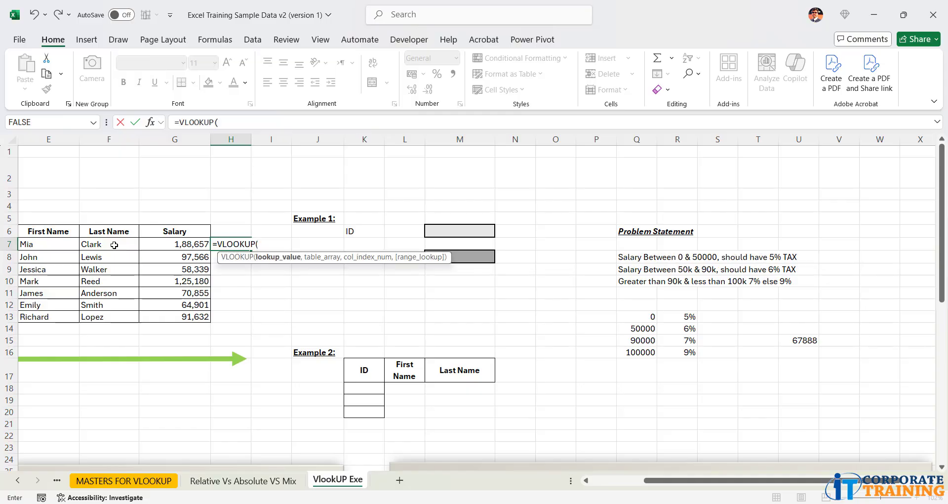
key("Left")
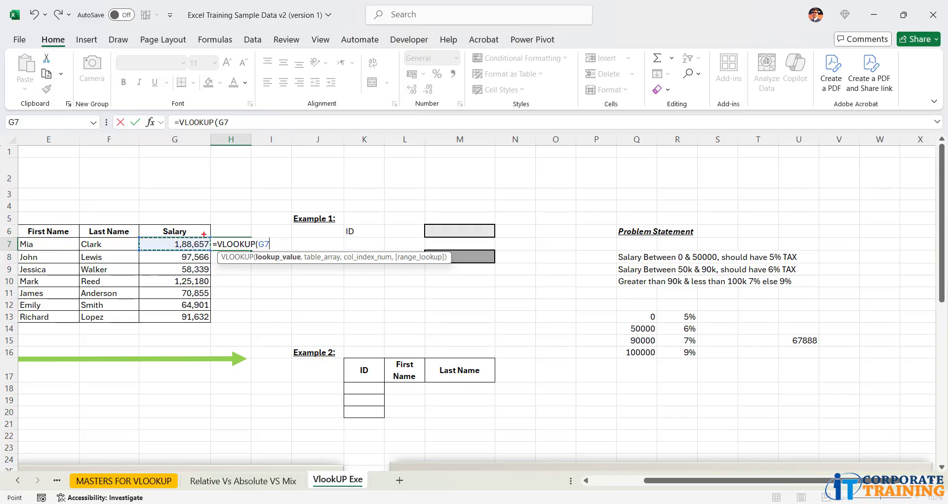
Examine the salaries in G7:G13 that serve as lookup values for the tax rates.
left_click_drag(203, 234, 250, 179)
left_click_drag(166, 259, 123, 274)
left_click_drag(204, 273, 240, 279)
mouse_move(170, 282)
left_mouse_down()
mouse_move(136, 297)
mouse_move(242, 308)
left_mouse_up()
left_click_drag(176, 306, 136, 326)
left_click_drag(196, 316, 242, 352)
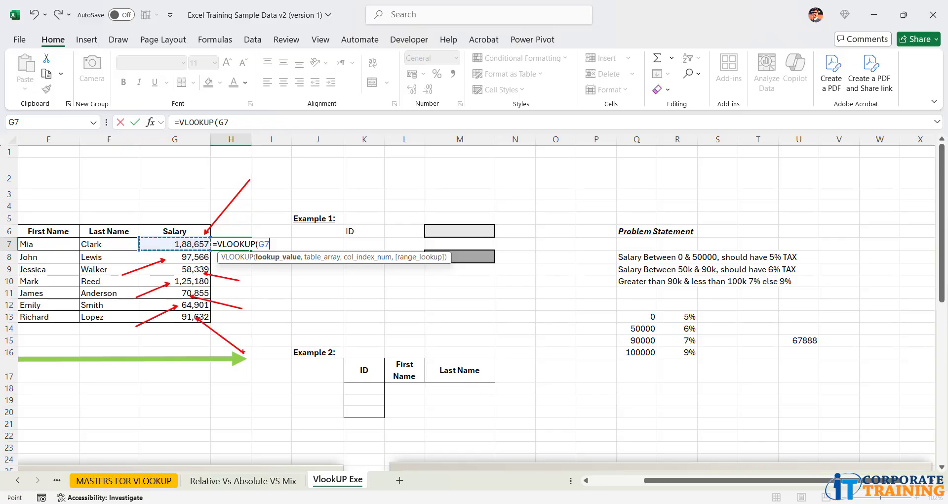
mouse_move(242, 229)
left_mouse_down()
mouse_move(233, 212)
mouse_move(113, 316)
mouse_move(285, 263)
mouse_move(134, 212)
left_mouse_up()
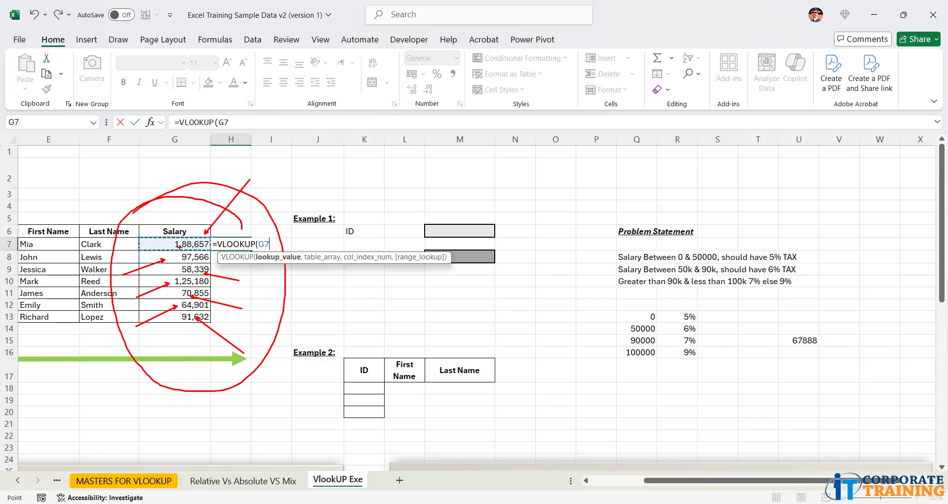
key("Escape")
Set the VLOOKUP table array to the tax band table as the absolute range $Q$13:$R$16.
type(",")
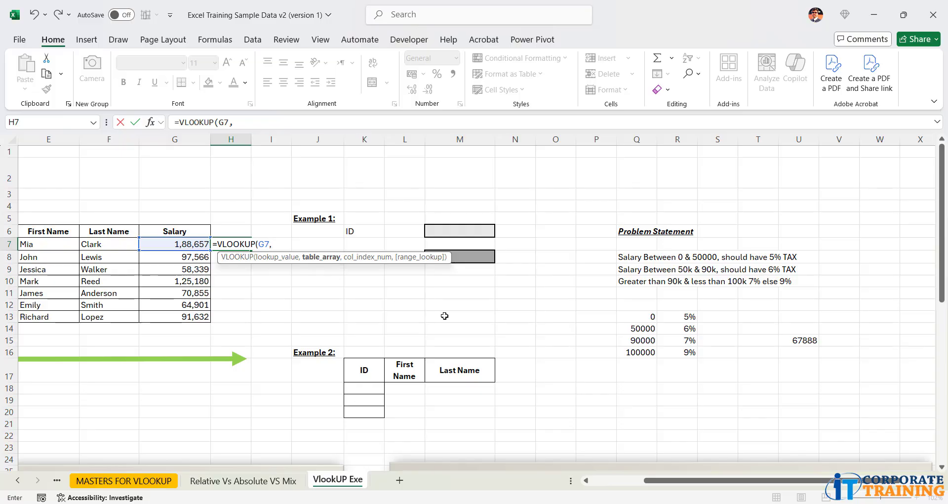
key("ctrl+2")
key("b")
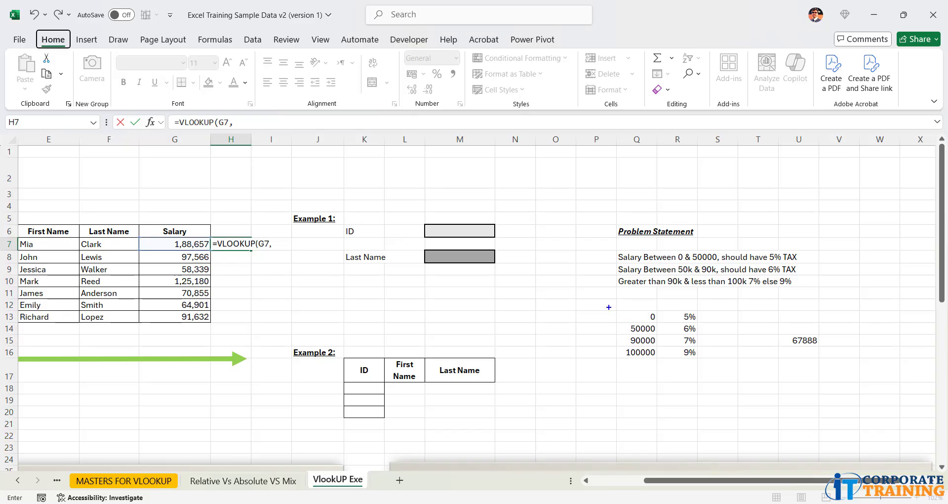
left_click_drag(606, 301, 696, 382)
left_click_drag(593, 332, 530, 306)
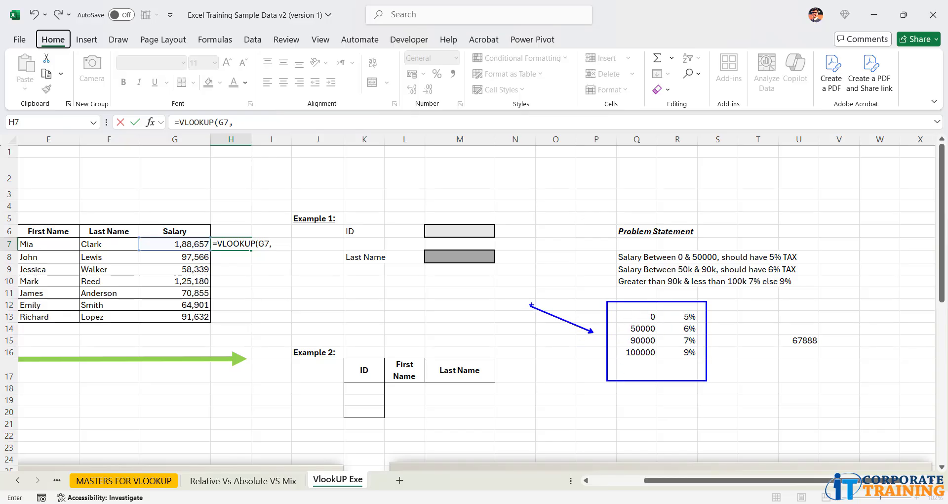
key("Escape")
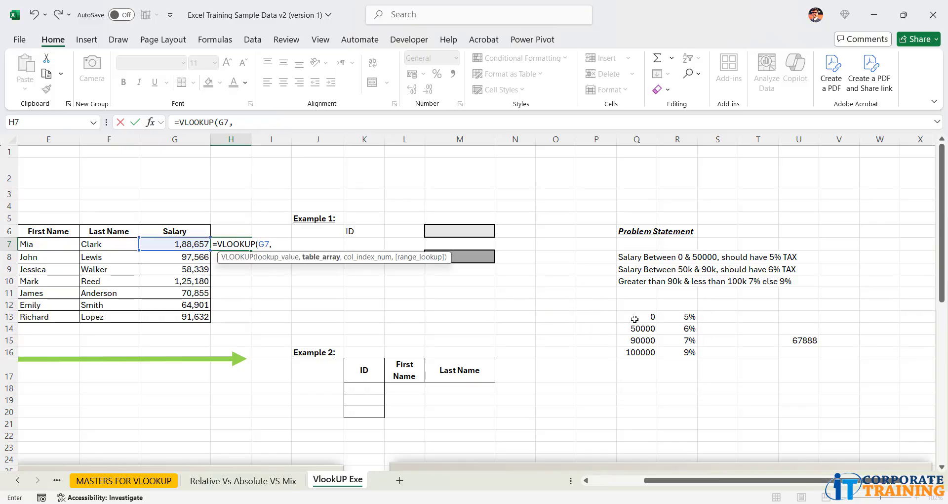
left_click_drag(637, 315, 682, 356)
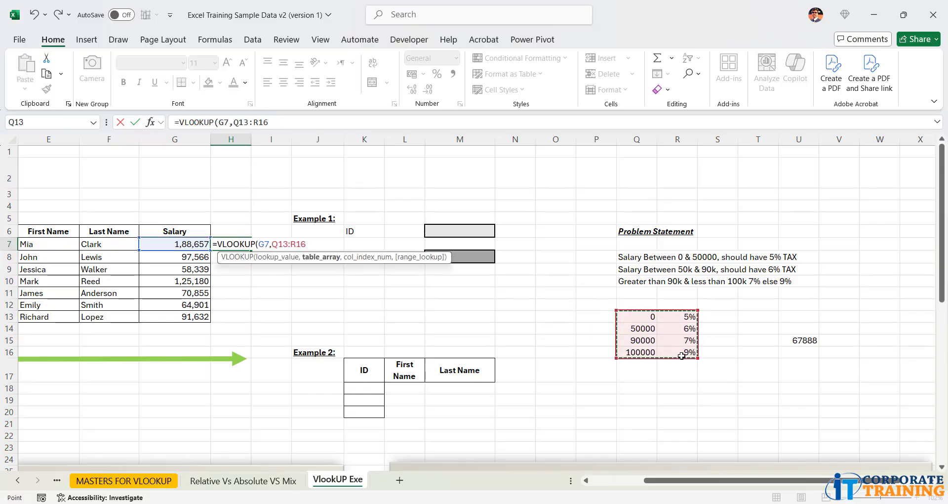
key("F4")
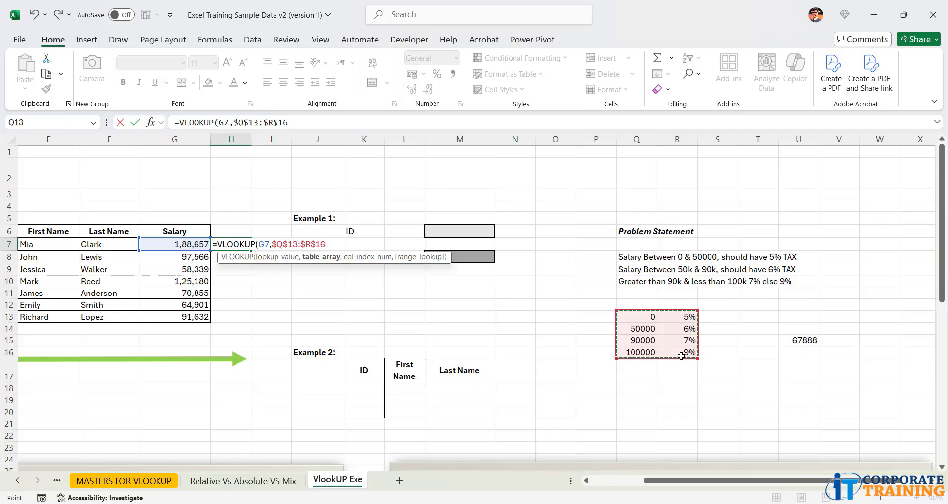
type(",")
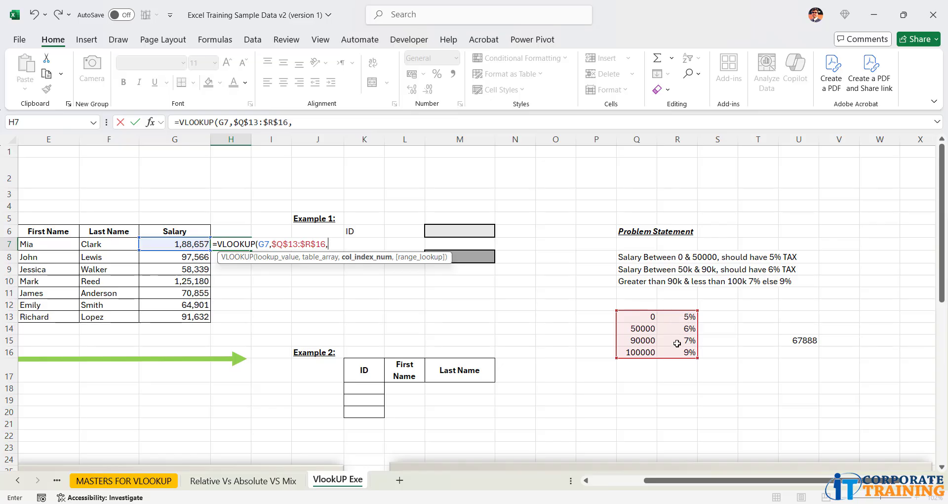
Complete the H7 VLOOKUP with column index 2 and TRUE for approximate match.
type("2,")
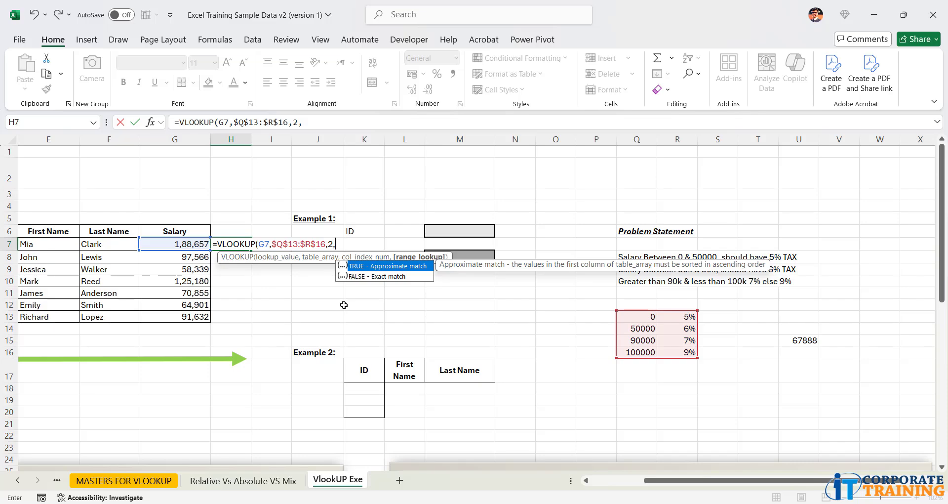
mouse_move(334, 252)
left_mouse_down()
mouse_move(403, 298)
mouse_move(451, 302)
left_mouse_up()
mouse_move(392, 309)
left_mouse_down()
mouse_move(433, 326)
mouse_move(588, 335)
mouse_move(564, 353)
left_mouse_up()
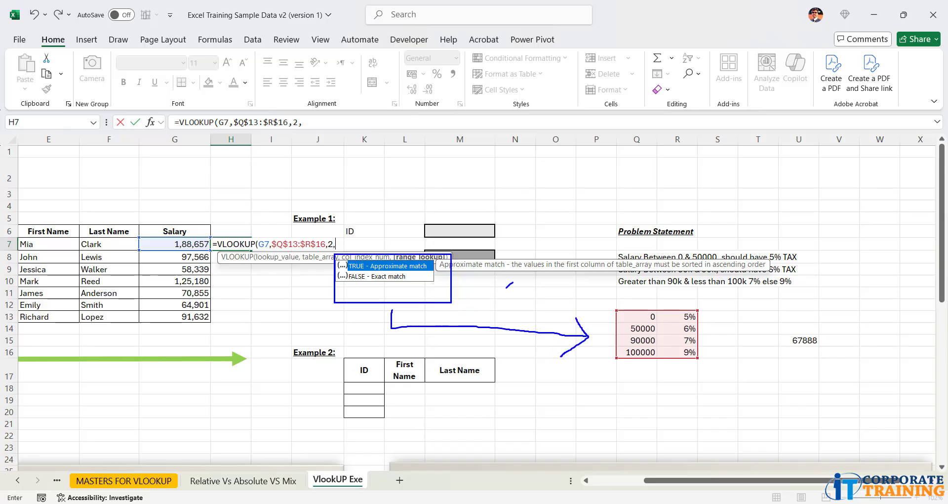
mouse_move(513, 282)
left_mouse_down()
mouse_move(518, 312)
mouse_move(568, 291)
mouse_move(564, 313)
left_mouse_up()
key("Escape")
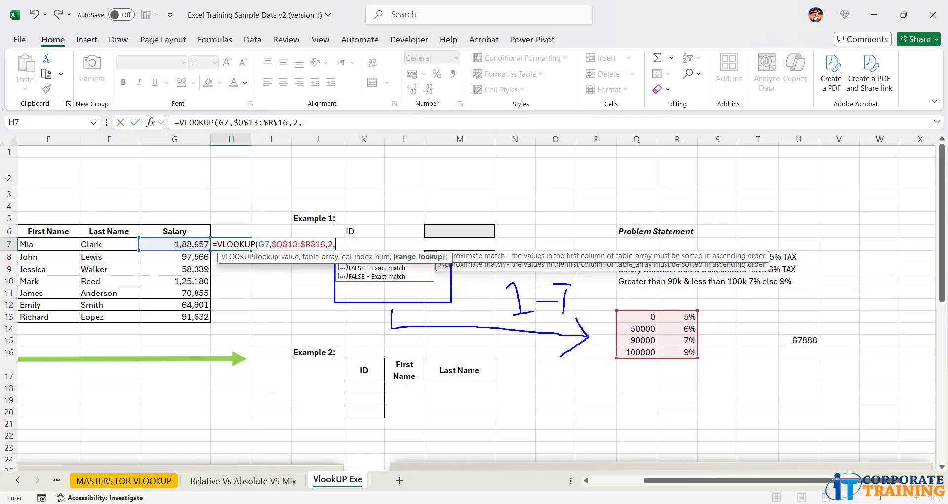
key("Tab")
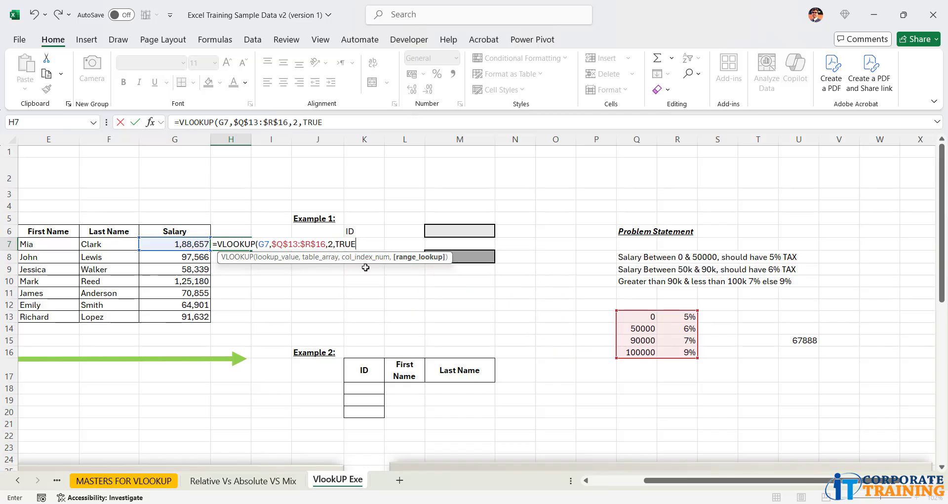
type(")")
key("Return")
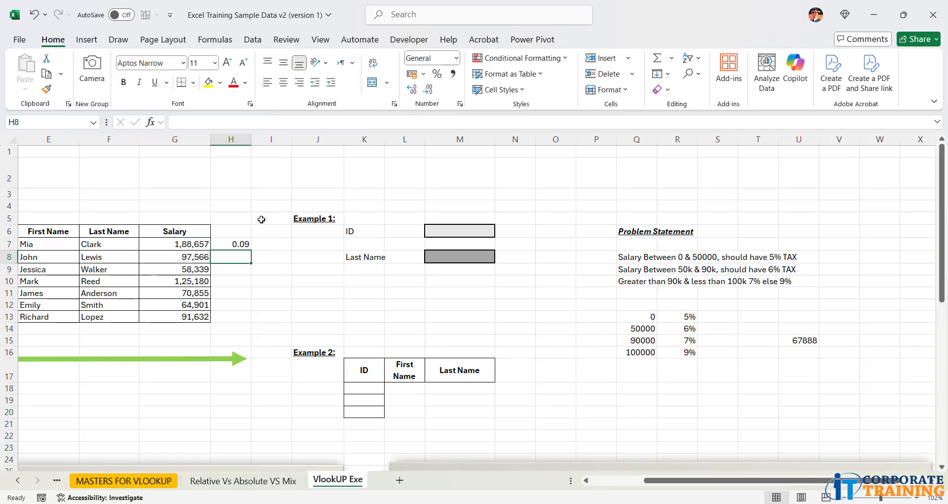
Fill the tax rate formula down to H13 and format the results as percentages in a slightly wider column H.
left_click(243, 244)
double_click(252, 252)
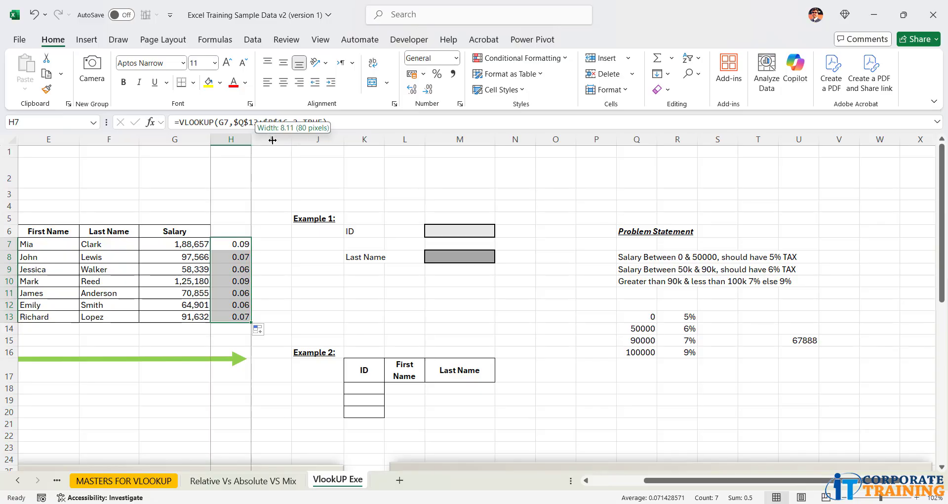
left_click_drag(251, 139, 269, 138)
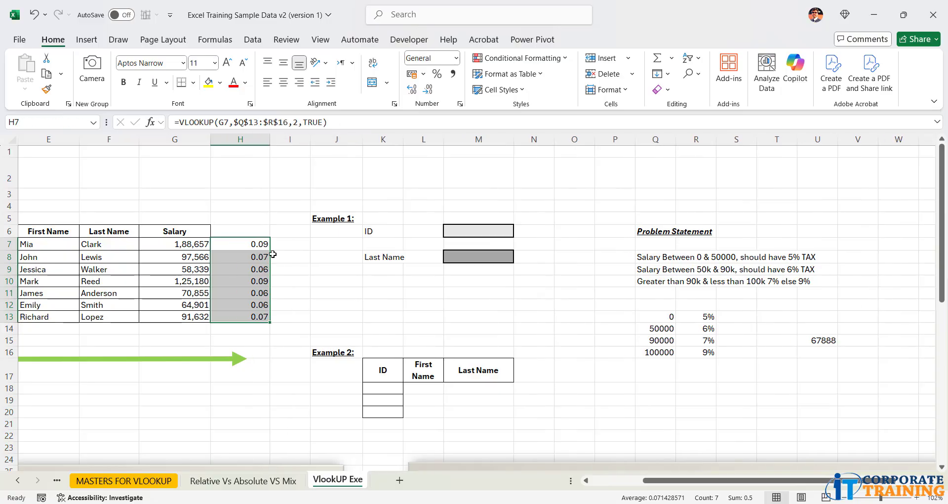
key("ctrl+shift+5")
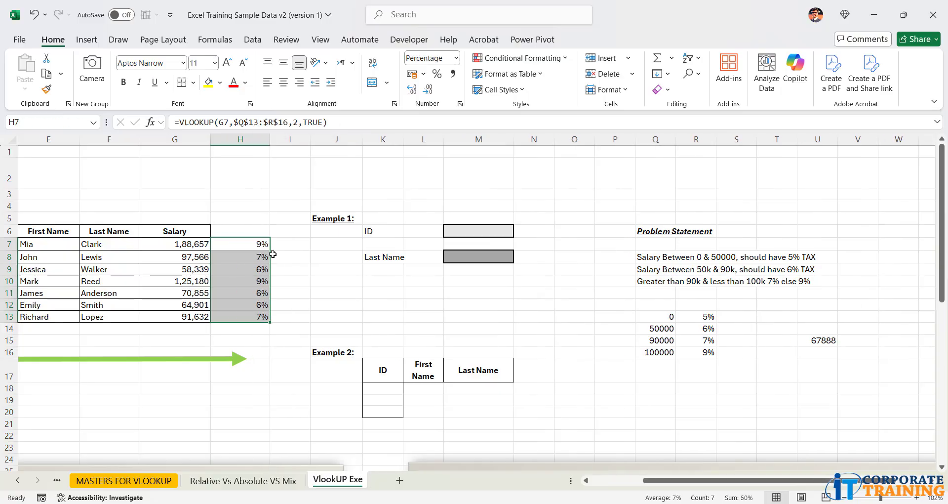
Make the table array in the H7 VLOOKUP relative as Q13:R16 and refill the formula down to H13.
left_click(249, 246)
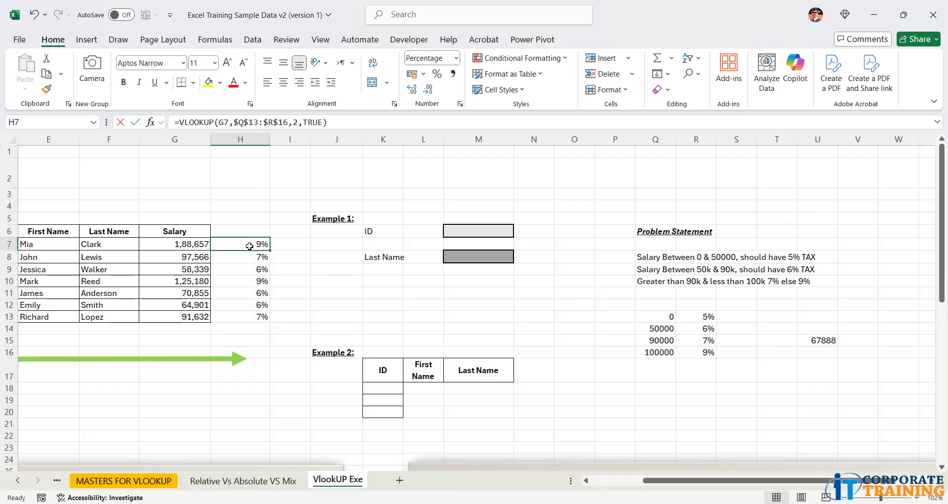
double_click(250, 246)
left_click_drag(272, 245, 324, 244)
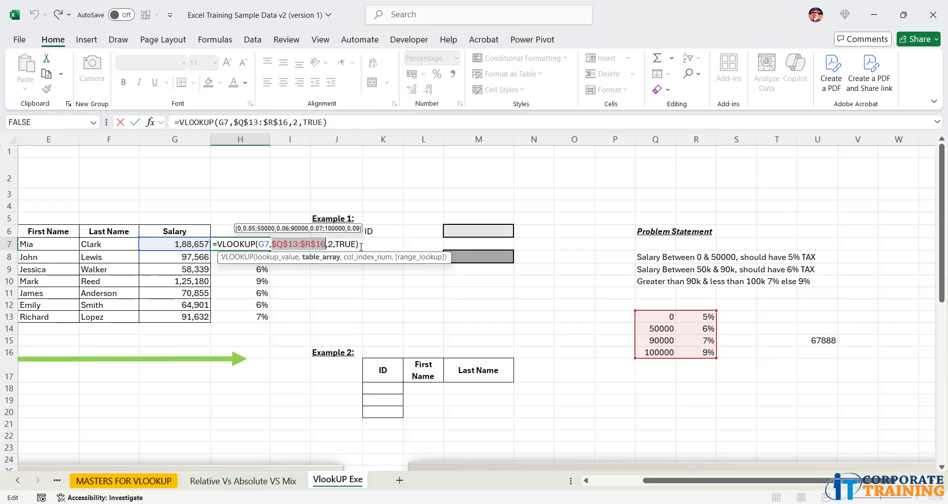
key("F4")
key("F4")
key("F4")
key("Return")
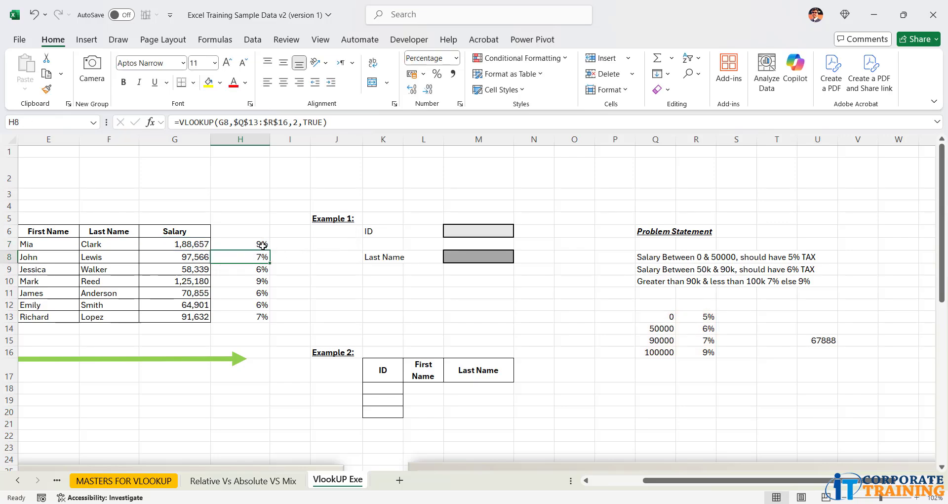
left_click(263, 245)
left_click_drag(270, 250, 272, 320)
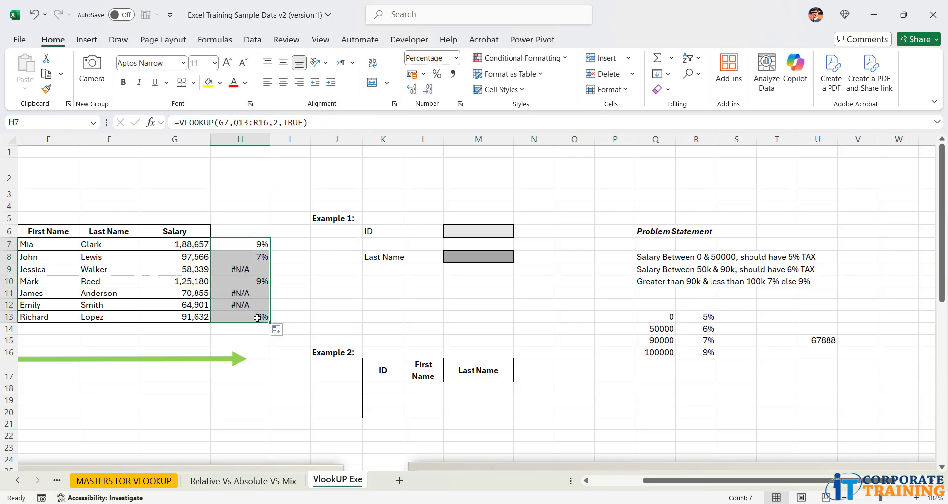
Inspect the VLOOKUP in H13, compare its table array with the tax band table, and check the Table Array rules below.
left_click(249, 316)
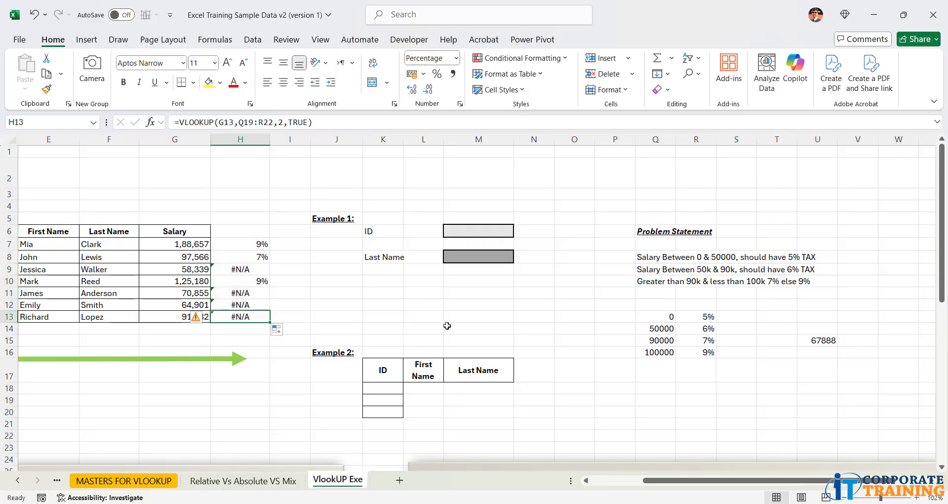
double_click(252, 314)
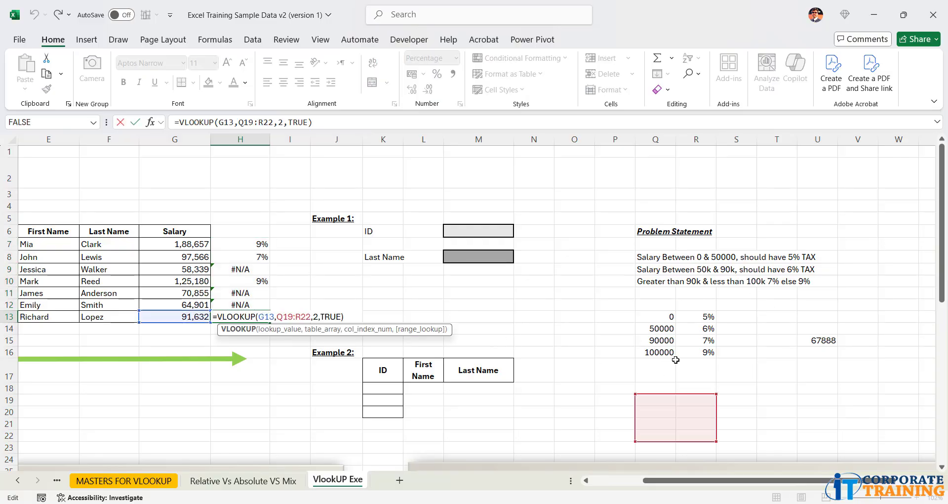
key("ctrl+2")
mouse_move(628, 298)
left_mouse_down()
mouse_move(736, 361)
mouse_move(772, 347)
mouse_move(731, 423)
mouse_move(746, 409)
left_mouse_up()
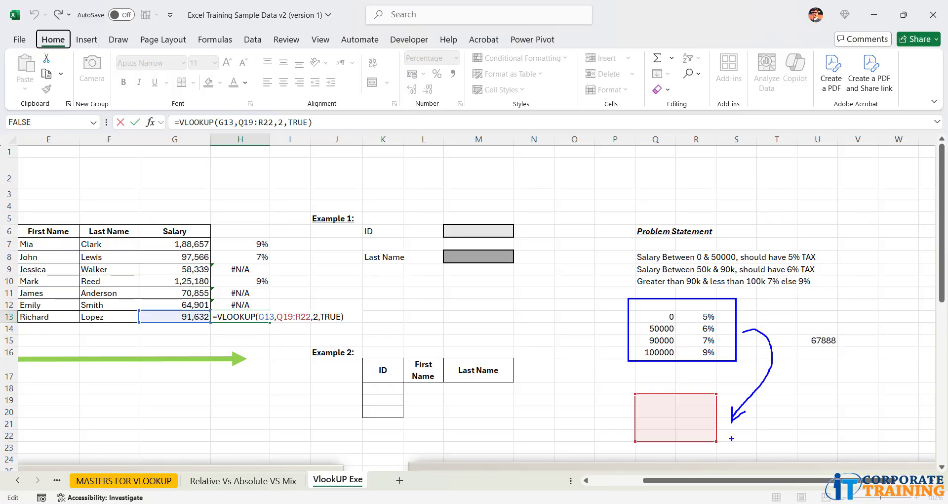
key("Escape")
scroll(366, 319, "down", 7)
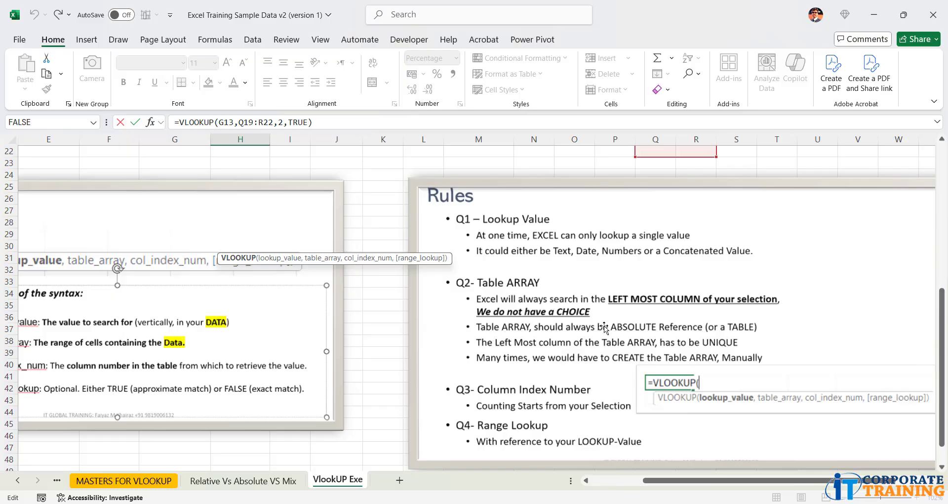
scroll(320, 278, "up", 3)
scroll(320, 278, "up", 5)
key("Escape")
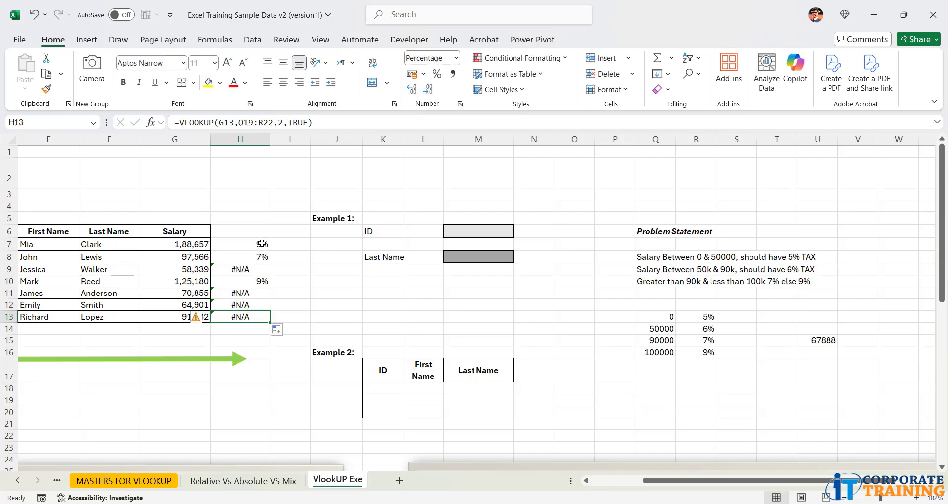
Make the table array in the H7 VLOOKUP absolute as $Q$13:$R$16 and refill the formula down to H13.
left_click(261, 243)
double_click(262, 243)
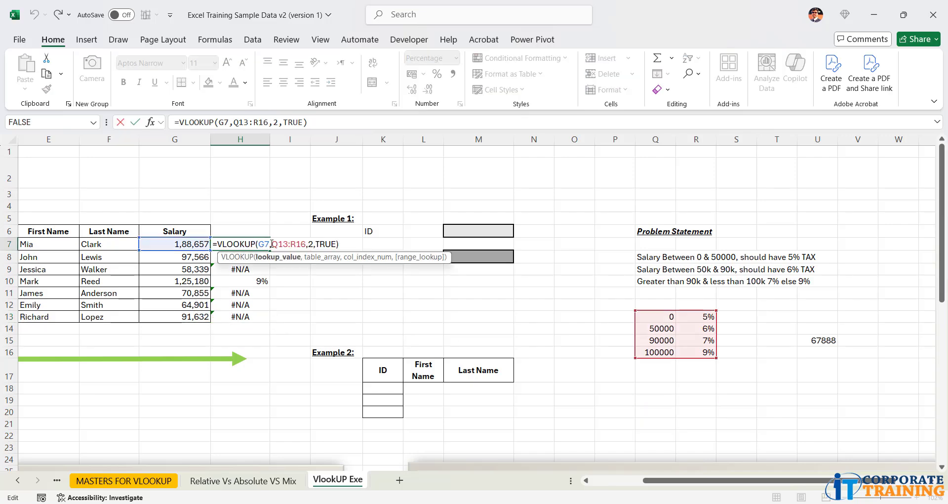
left_click_drag(271, 243, 312, 246)
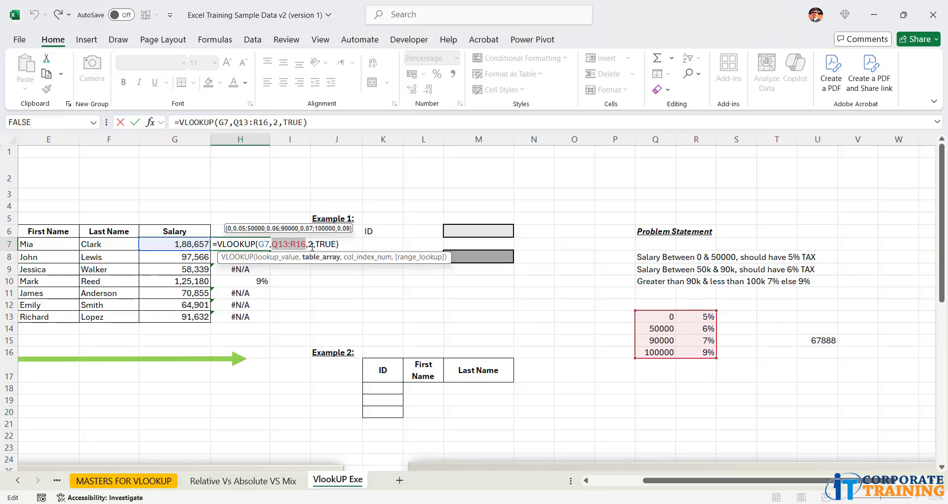
key("F4")
key("Return")
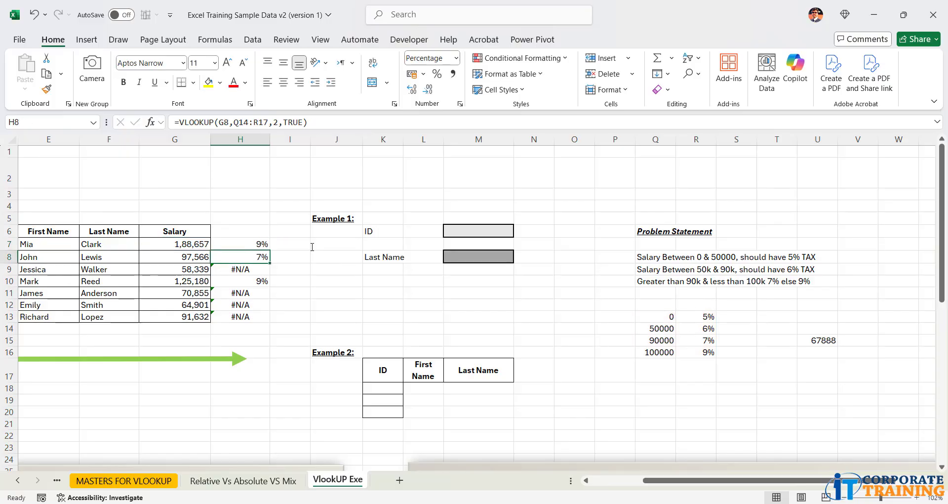
left_click(263, 242)
double_click(269, 251)
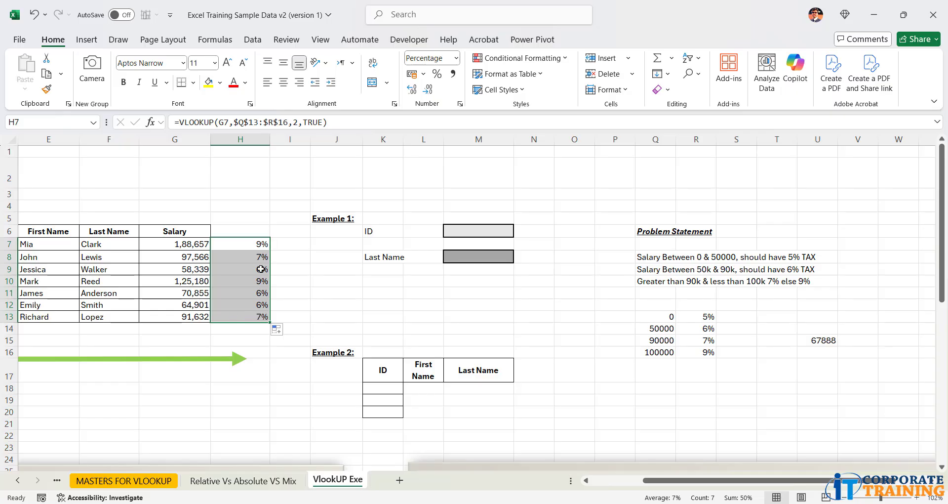
Compare the salaries and tax rates in rows 10 and 13 with the 90000 and 100000 bands of the tax table.
left_click(185, 285)
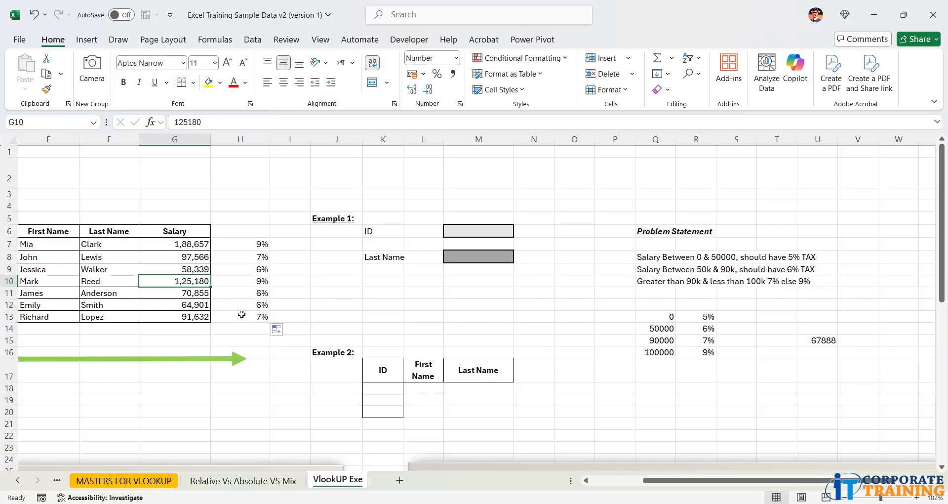
left_click(667, 338)
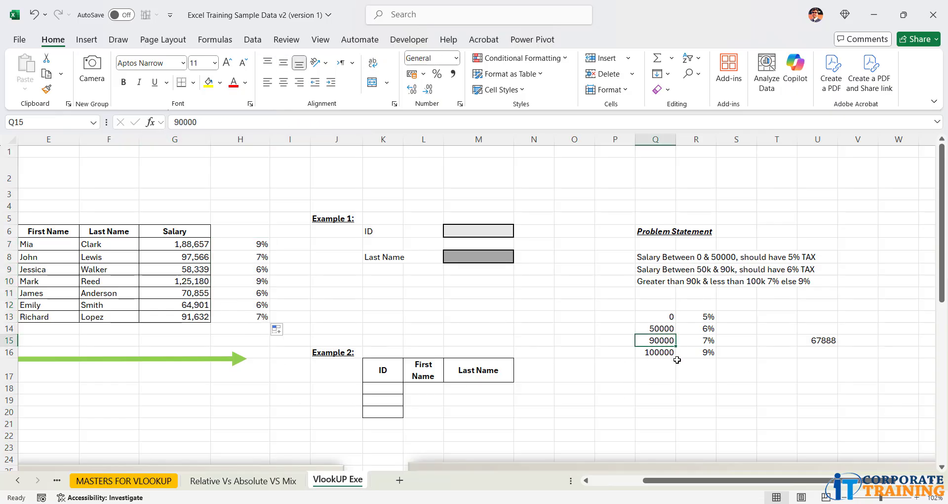
left_click(672, 356)
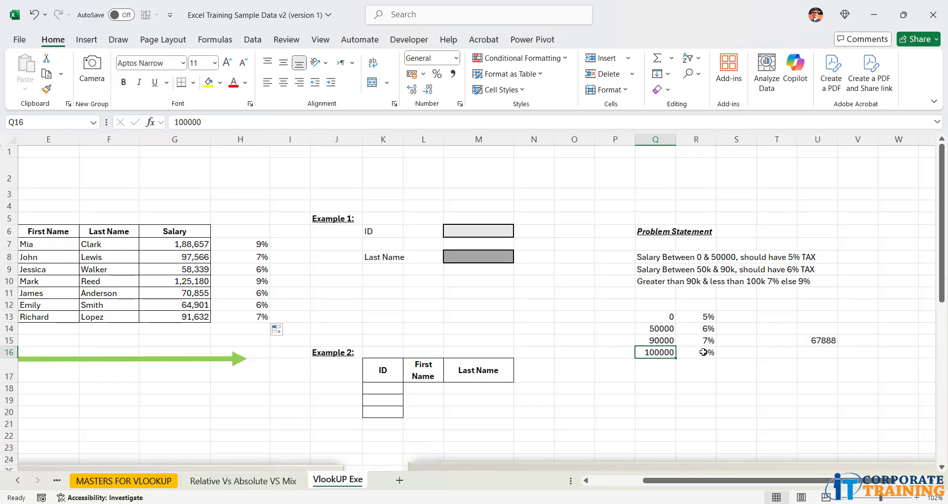
left_click_drag(192, 280, 251, 278)
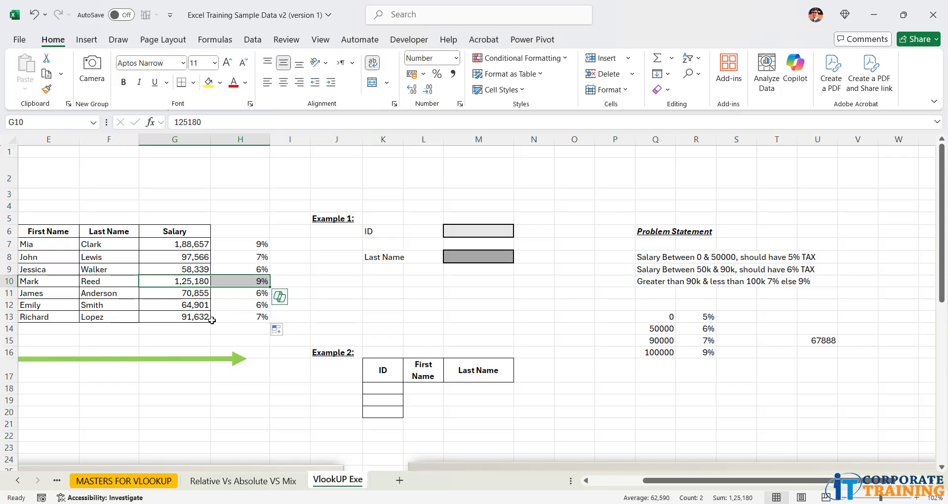
left_click_drag(178, 317, 254, 318)
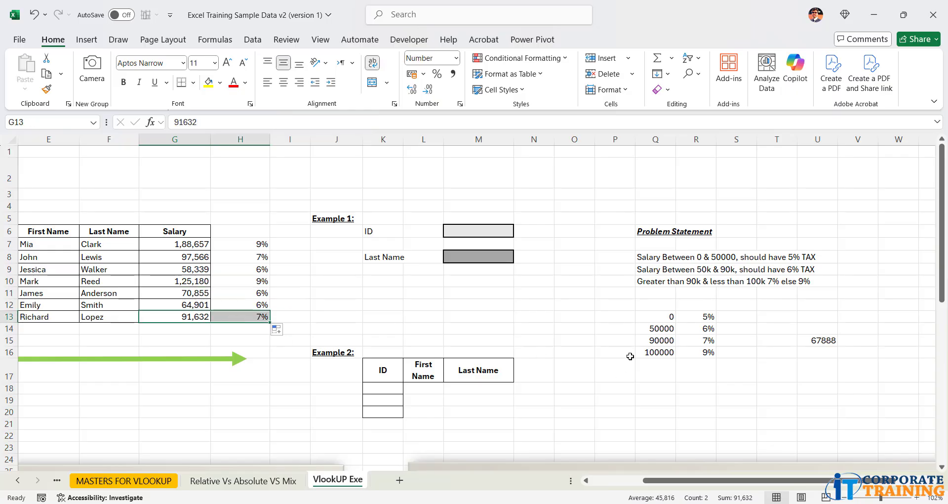
left_click(665, 342)
left_click(658, 351)
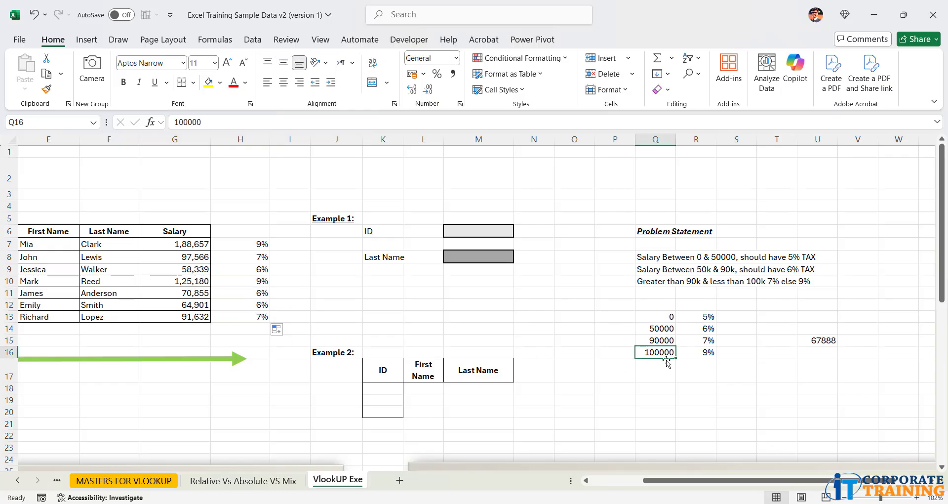
left_click(657, 341)
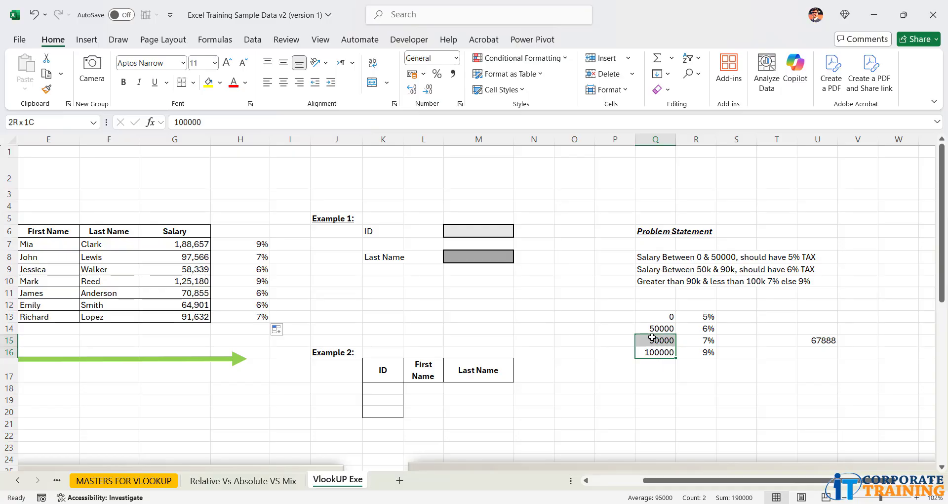
key("shift+Right")
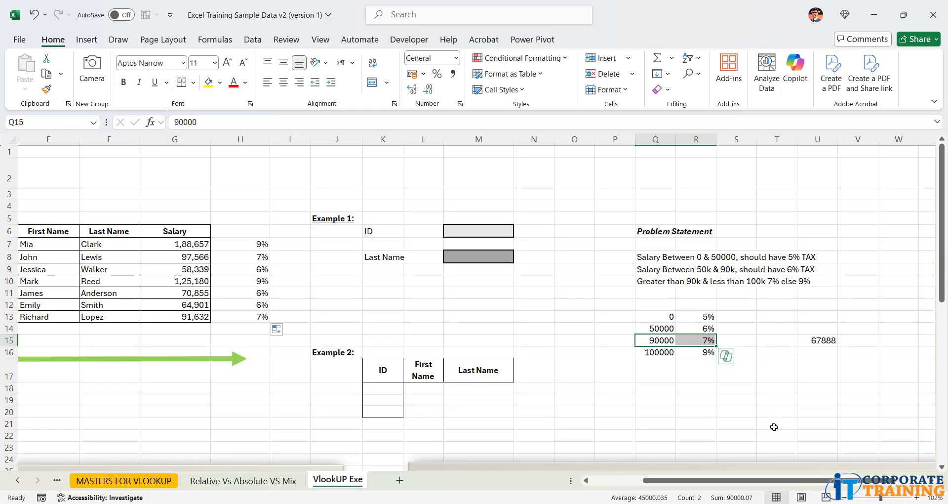
Enter "Deb AG." in Q19 and "DATES" in Q20 below the tax band table.
left_click(671, 402)
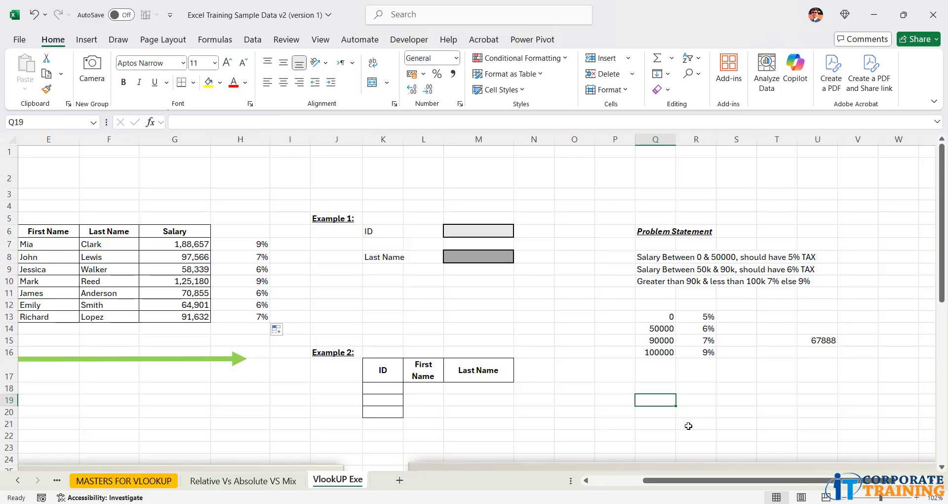
type("Deb AG.")
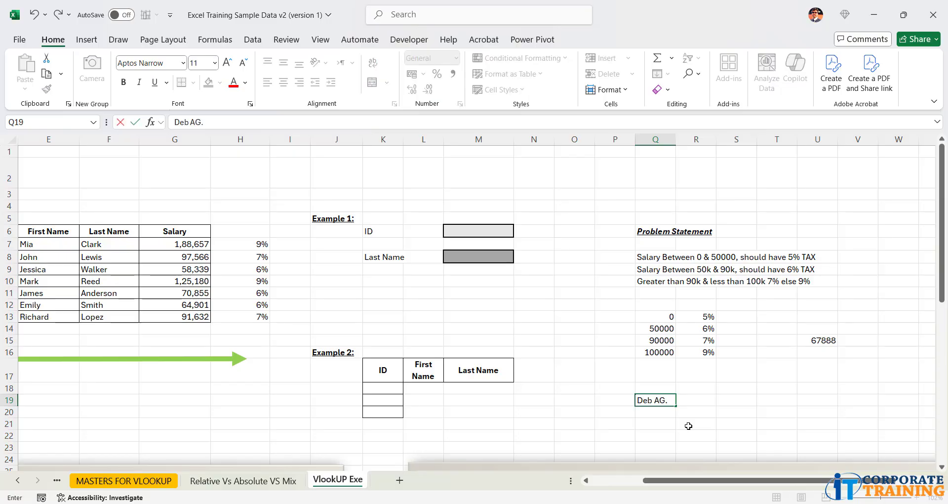
key("Return")
type("\\")
type("DATES")
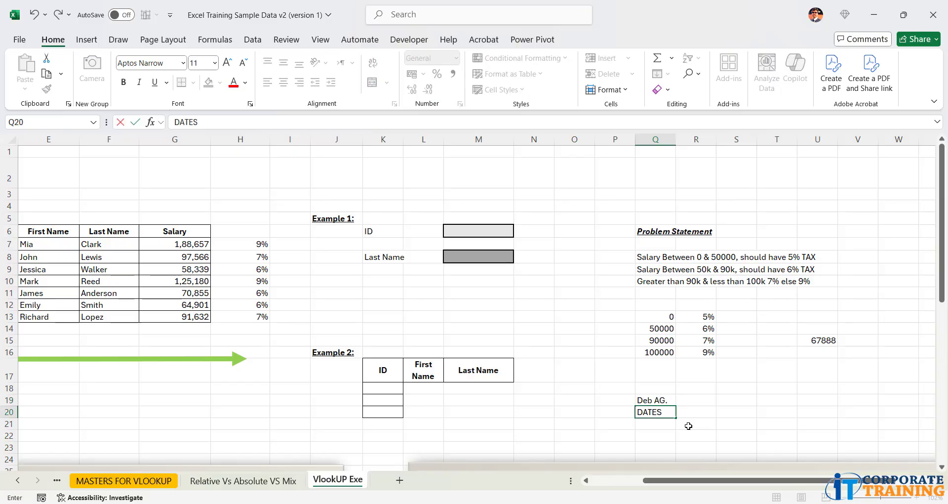
key("Return")
Add "Financial" in Q21 beneath the DATES entry.
scroll(713, 365, "down", 1)
left_click_drag(725, 354, 724, 408)
left_click(656, 384)
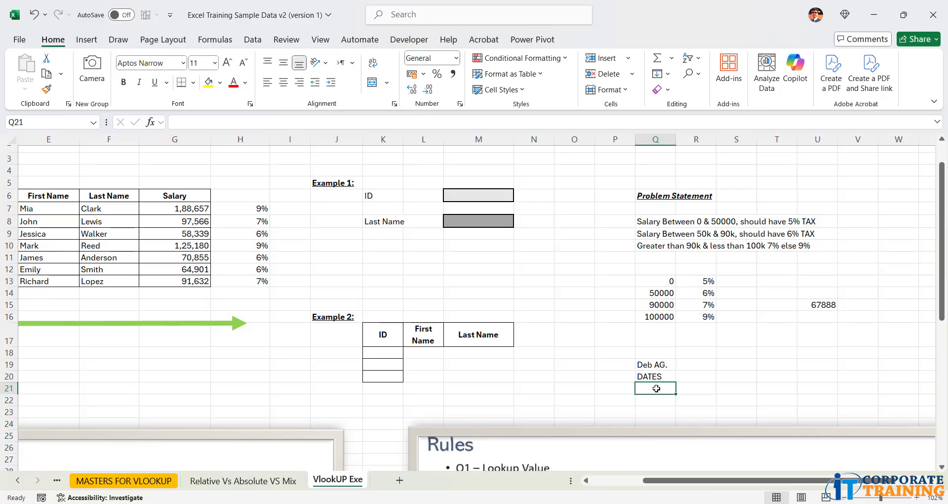
type("Finance")
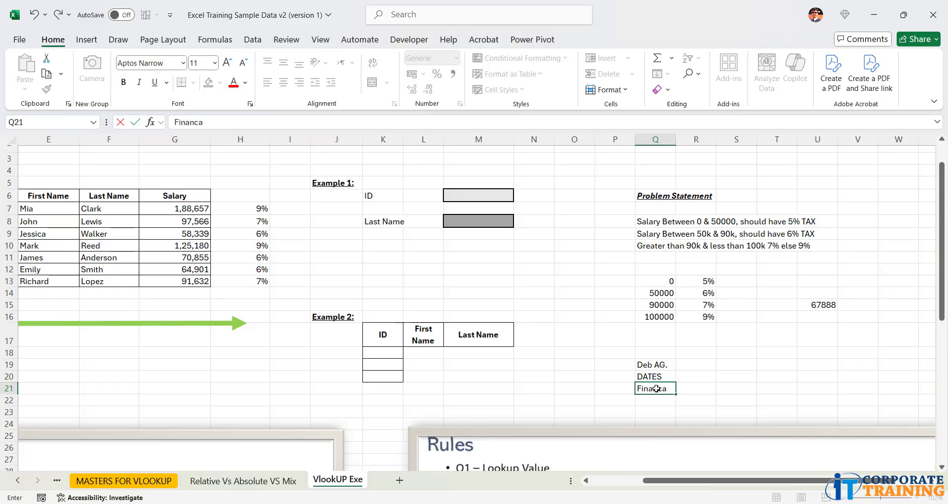
key("BackSpace")
type("ial")
key("Return")
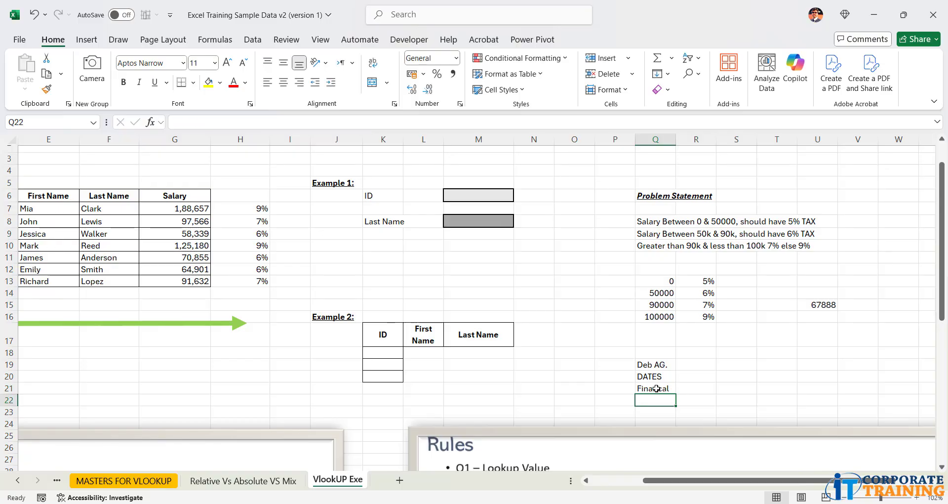